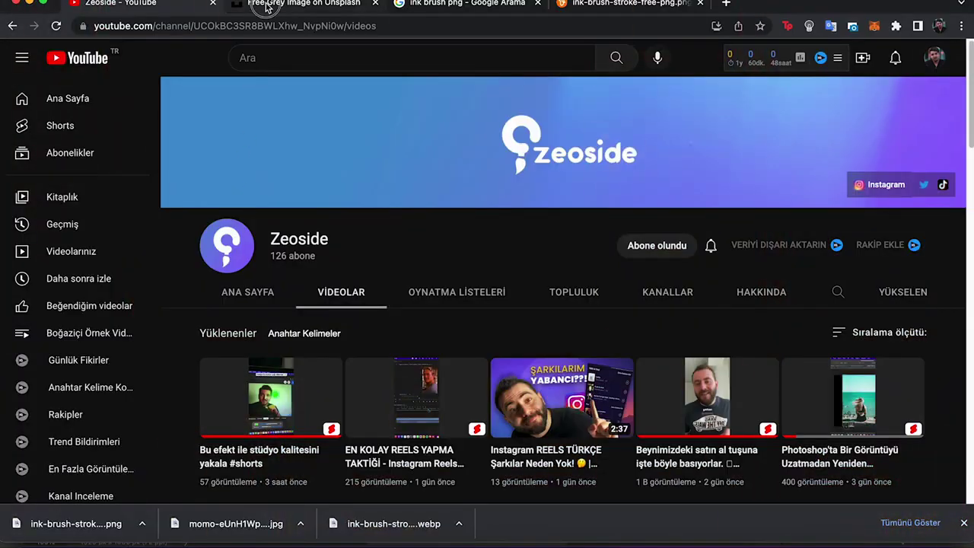
Bring up the Unsplash page of the pine-forest portrait of a smiling woman, showing its view and download stats.
left_click(266, 6)
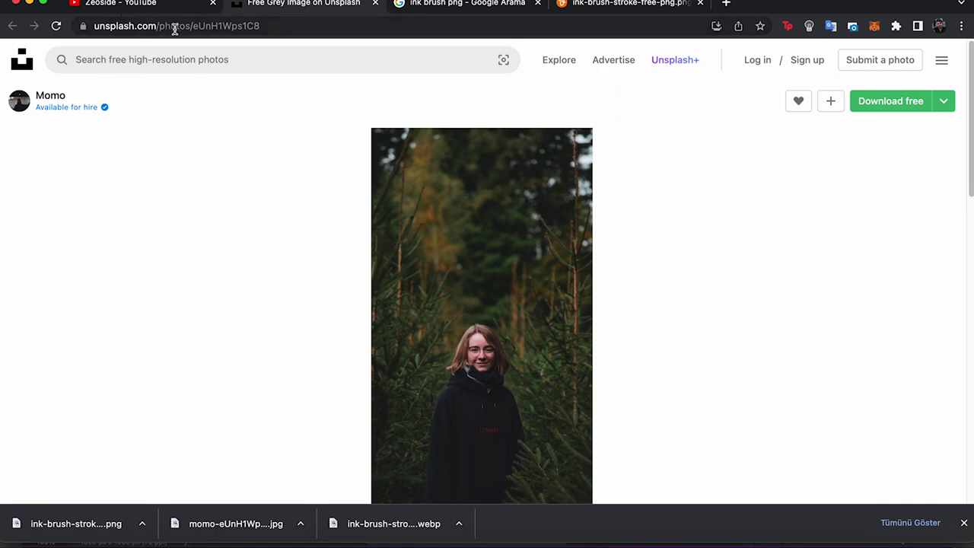
scroll(419, 283, "down", 3)
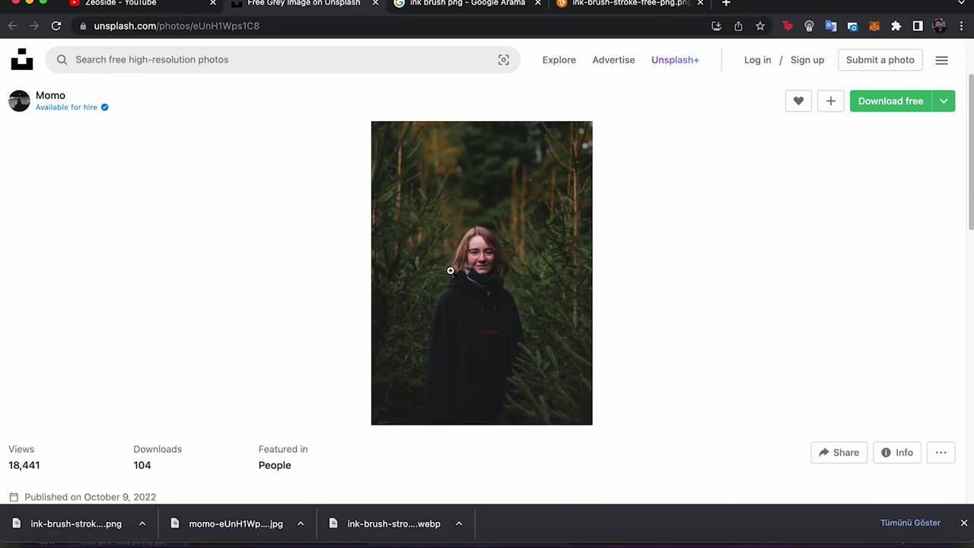
Return to the Google Images results for 'ink brush png'.
left_click(463, 6)
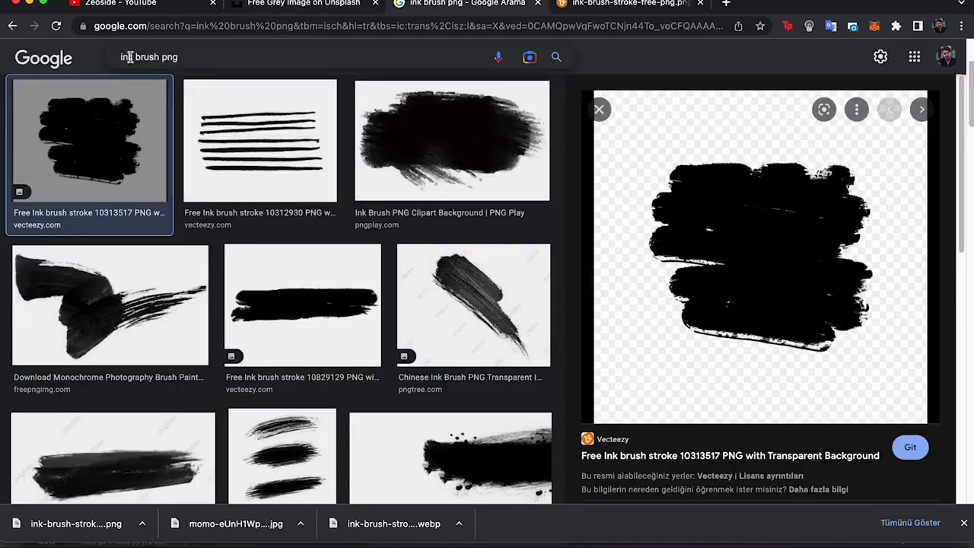
left_click(188, 56)
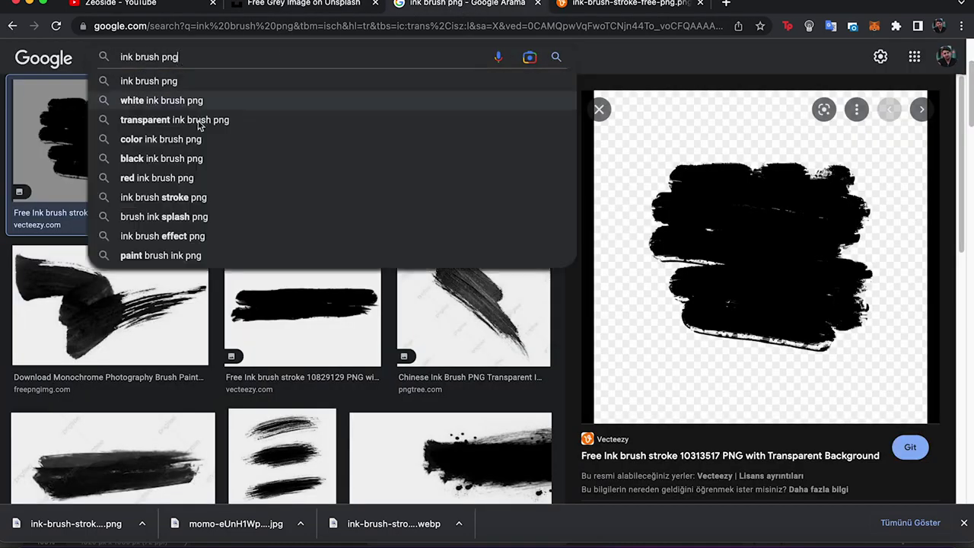
left_click(642, 55)
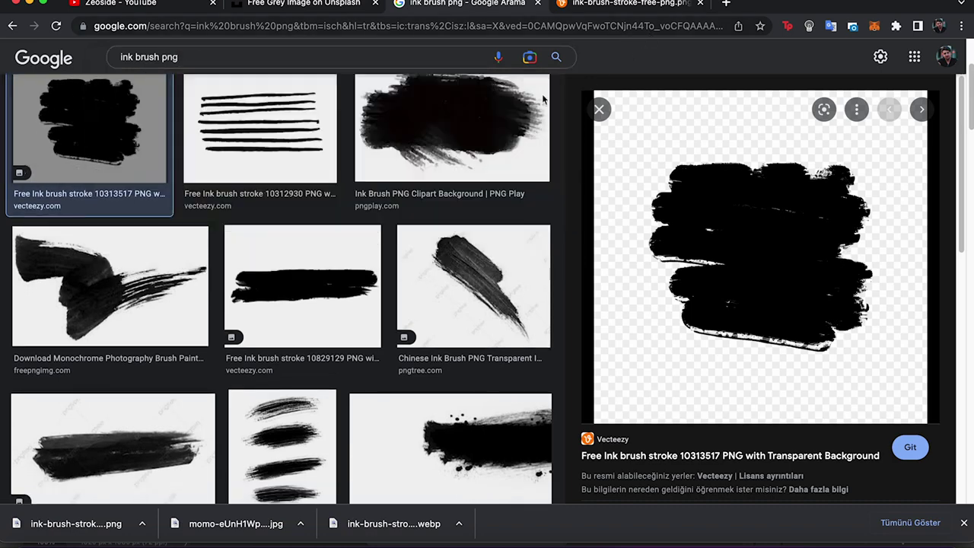
scroll(338, 242, "up", 2)
Limit the results to large (Büyük), transparent (Şeffaf) images and preview ink-brush-stroke-free-png.png.
left_click(122, 139)
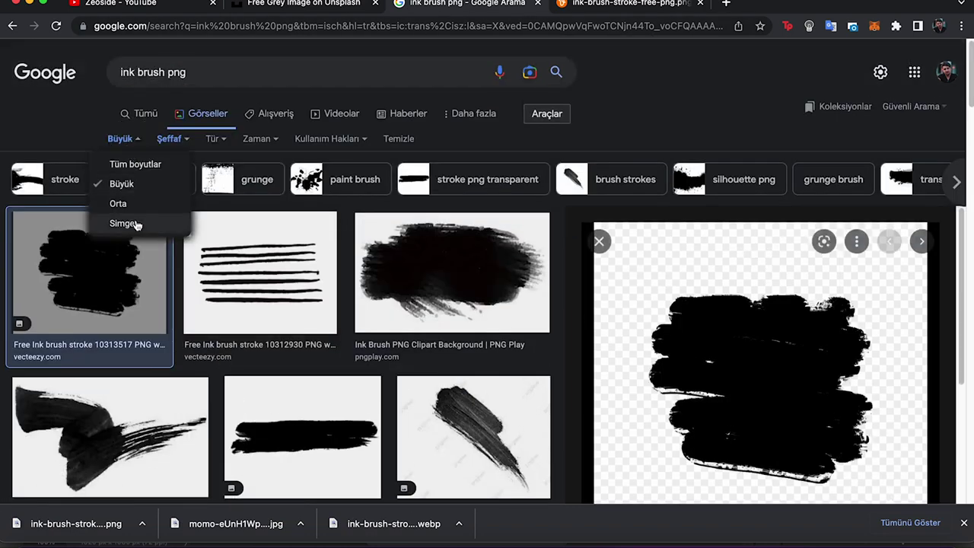
left_click(128, 183)
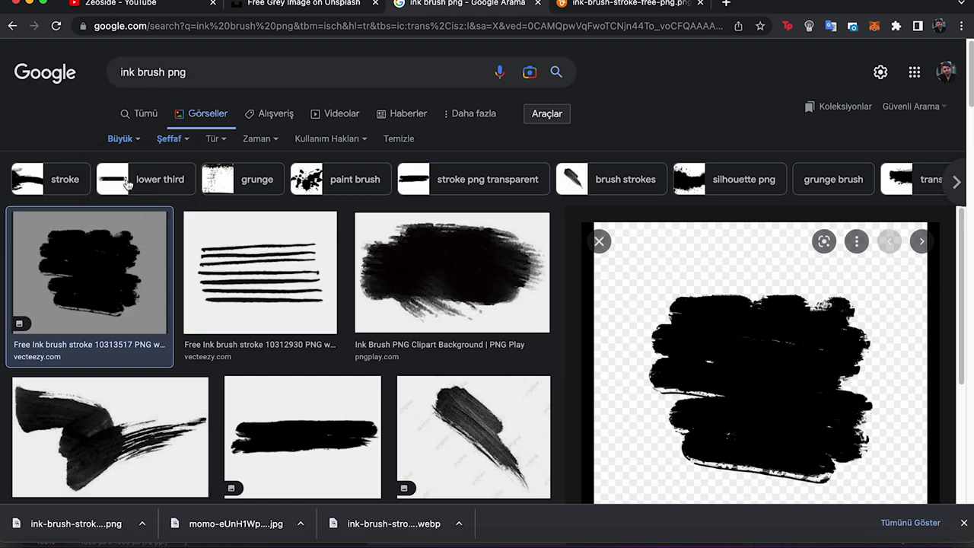
left_click(169, 139)
left_click(592, 85)
left_click(606, 14)
left_click(512, 8)
Switch to Photoshop and close the existing blank Untitled-1 document.
left_click(339, 7)
left_click(431, 8)
left_click(150, 538)
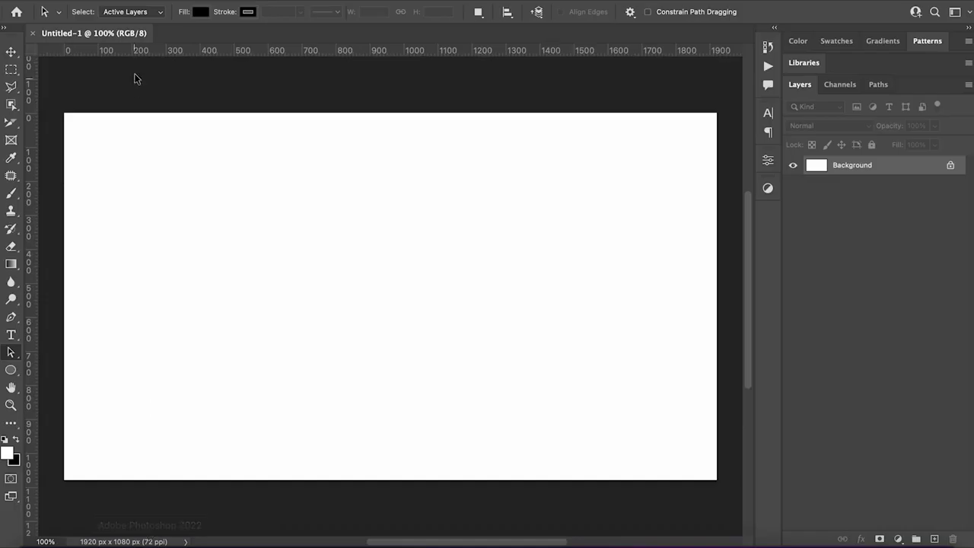
left_click(33, 34)
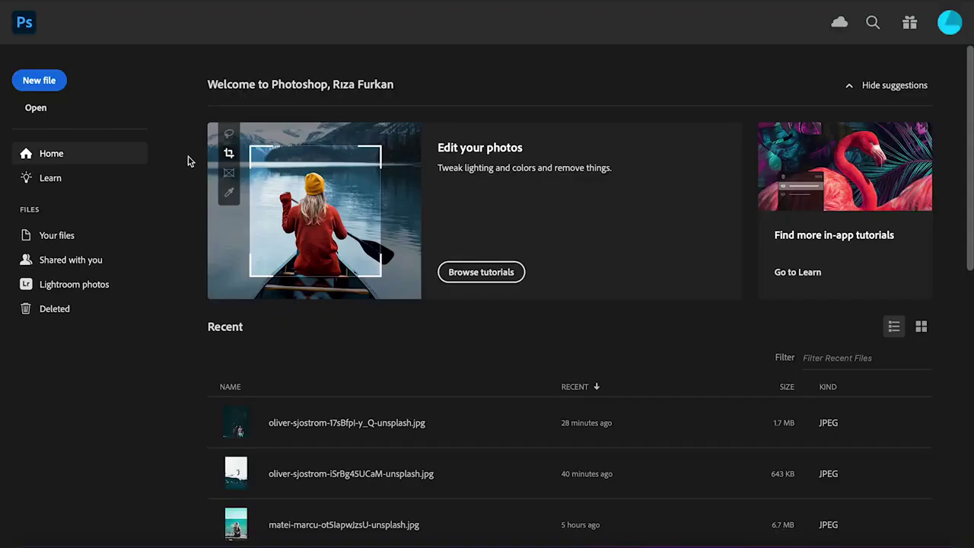
Create a new blank white 1920 x 1080 px document from the Custom preset.
left_click(39, 85)
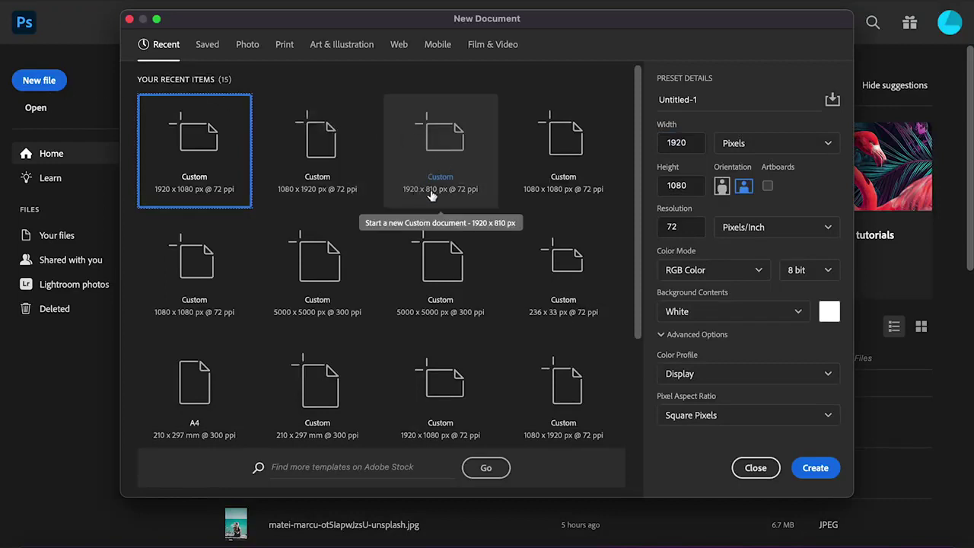
left_click(533, 175)
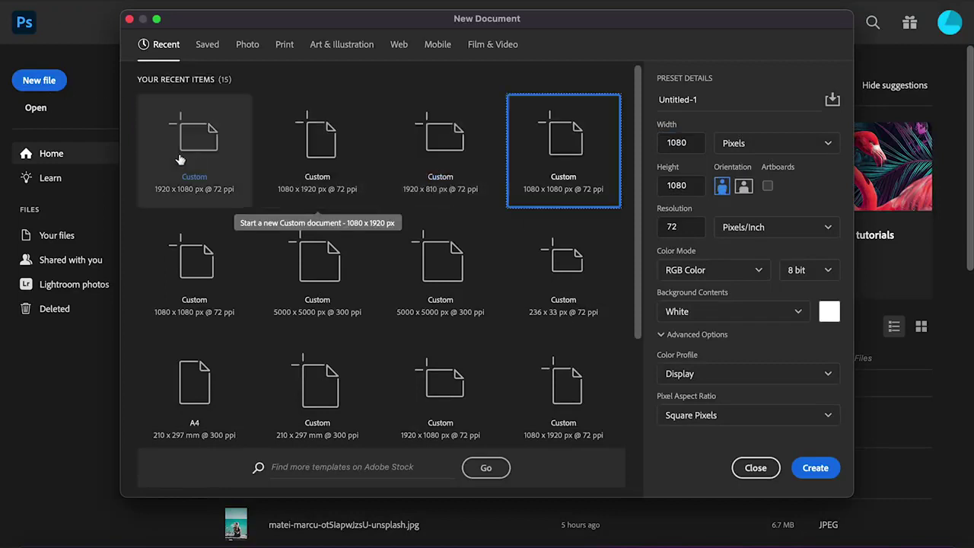
left_click(198, 167)
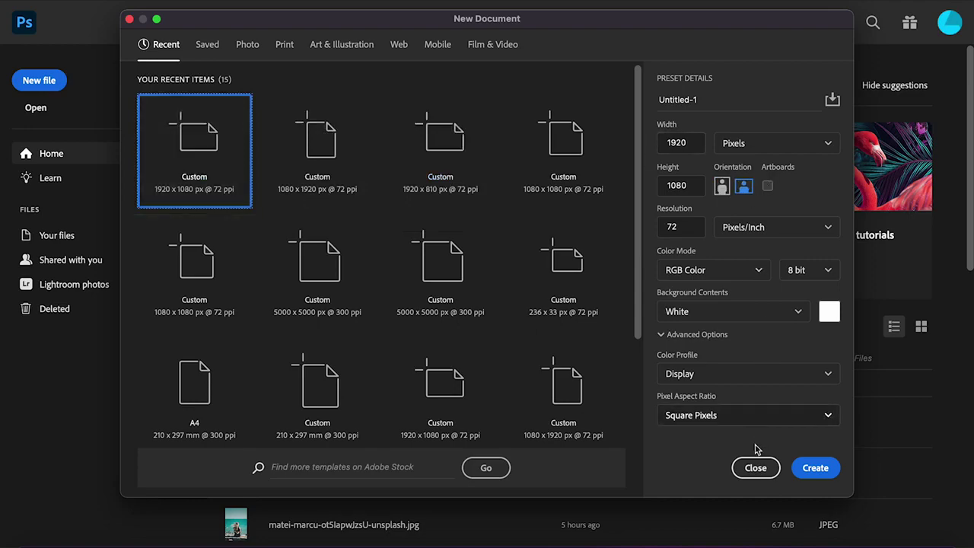
left_click(811, 469)
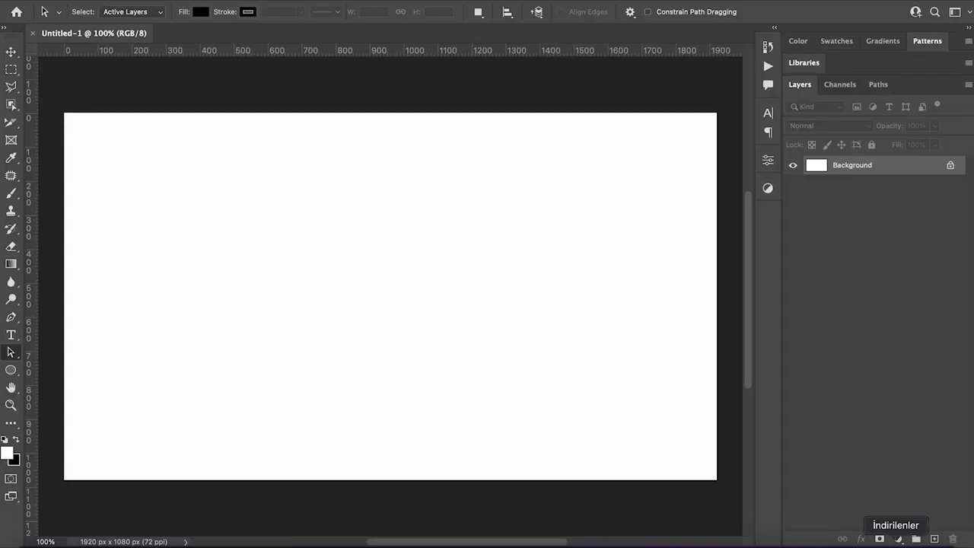
Place ink-brush-stroke-free-png centred on the canvas, enlarged to about 118% by 116%, and commit.
left_click_drag(863, 486, 384, 271)
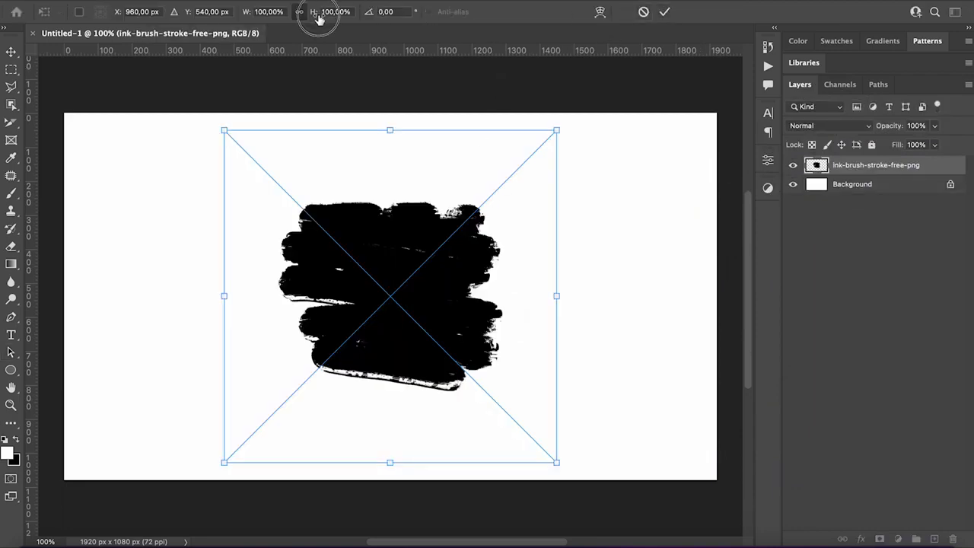
left_click_drag(319, 17, 339, 19)
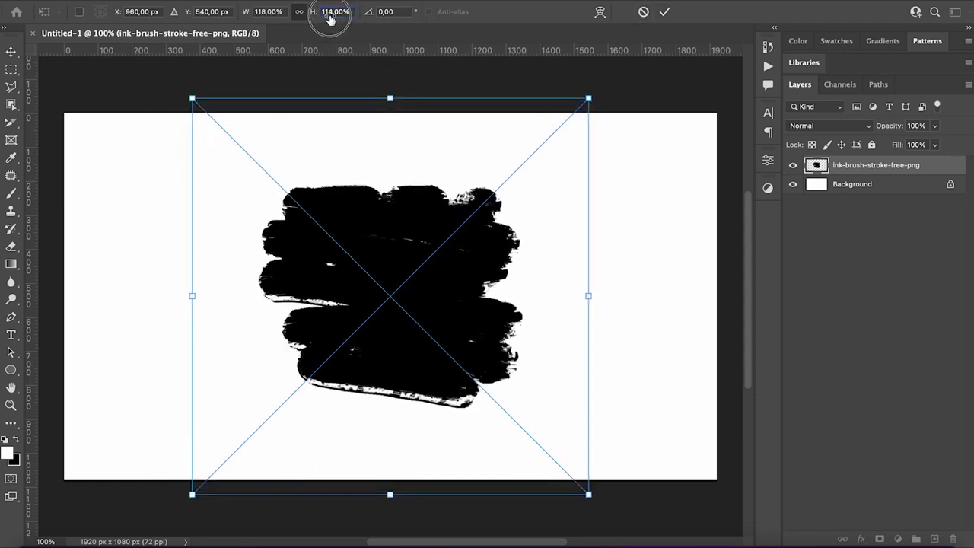
left_click_drag(396, 183, 392, 185)
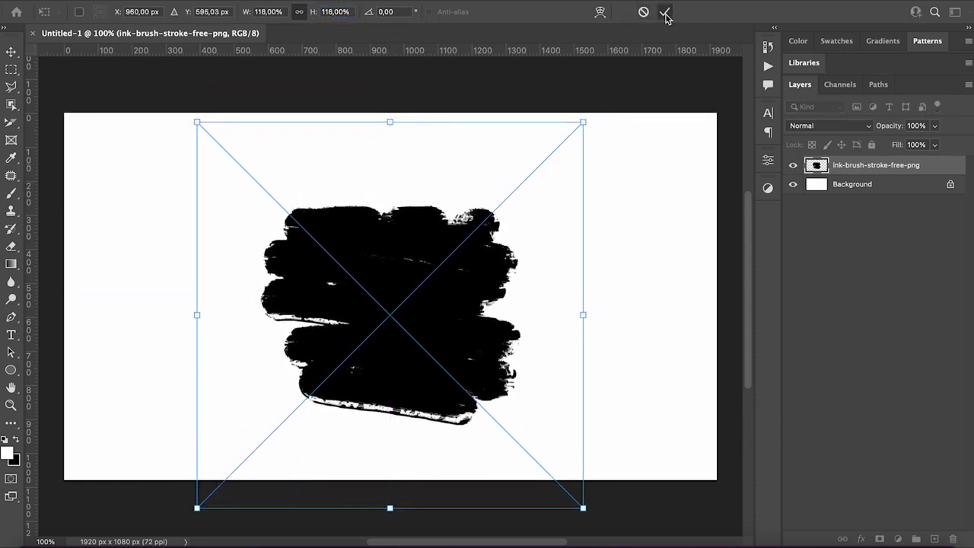
left_click(664, 11)
left_click(900, 539)
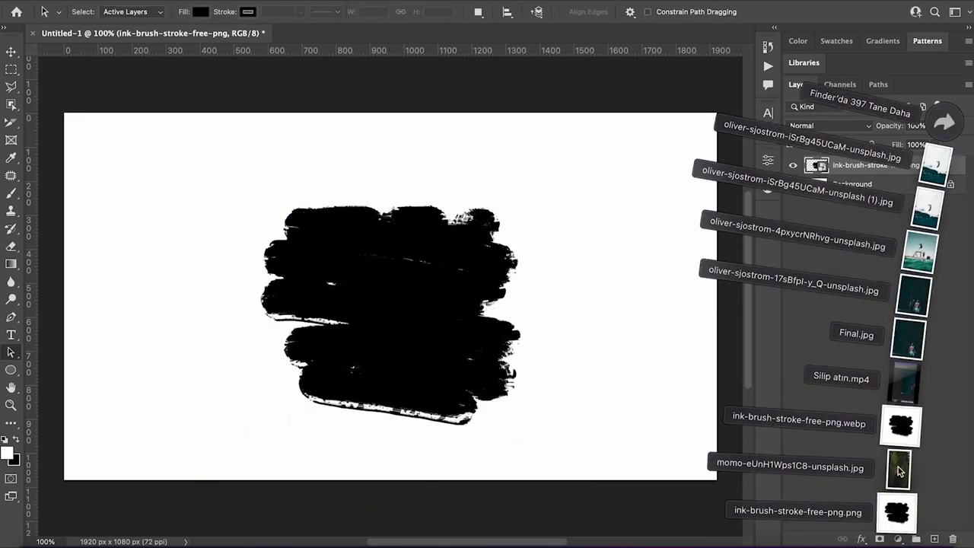
Place the momo-eUnH1Wps1C8-unsplash portrait over the stroke, scaled to 24.53%, and commit it.
mouse_move(899, 470)
left_mouse_down()
mouse_move(364, 307)
mouse_move(396, 260)
mouse_move(397, 276)
left_mouse_up()
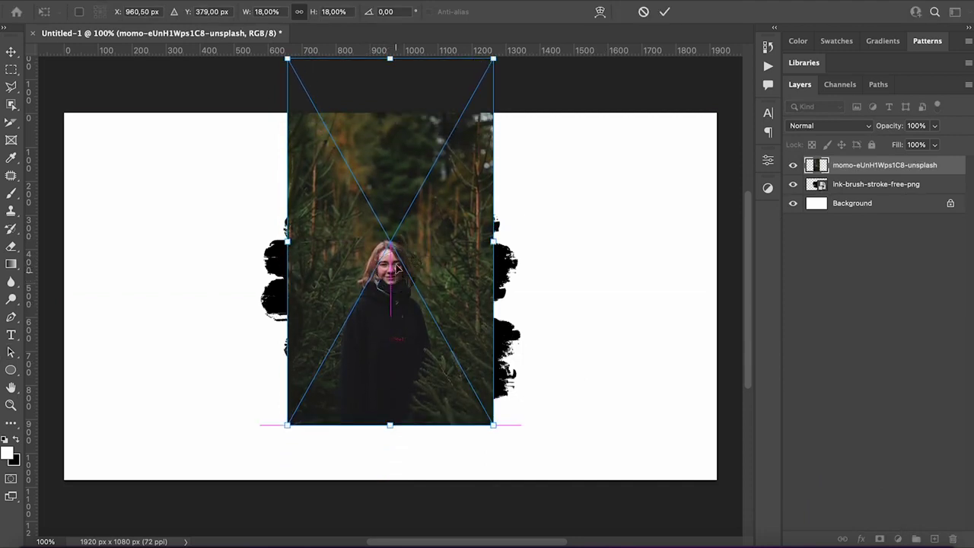
mouse_move(389, 59)
left_mouse_down()
mouse_move(383, 31)
mouse_move(388, 77)
left_mouse_up()
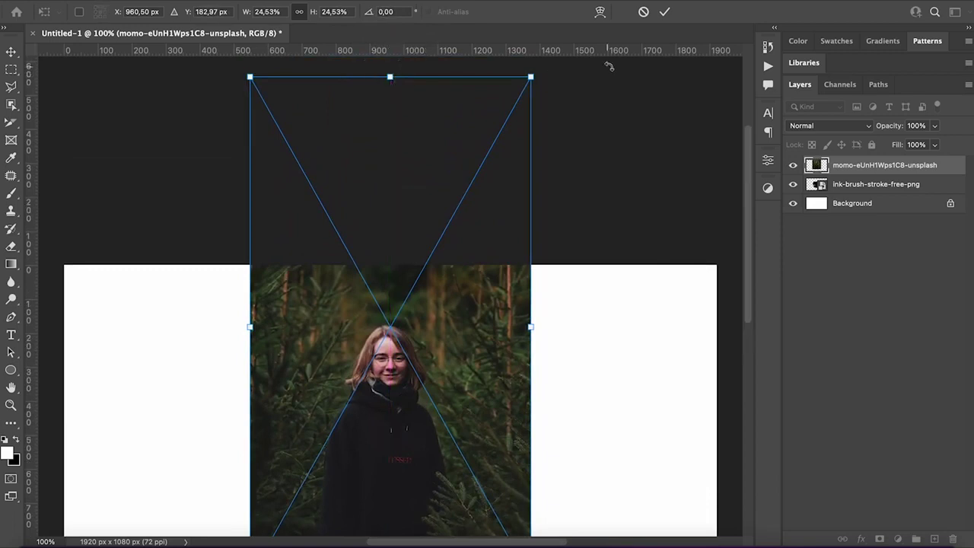
left_click_drag(386, 409, 397, 328)
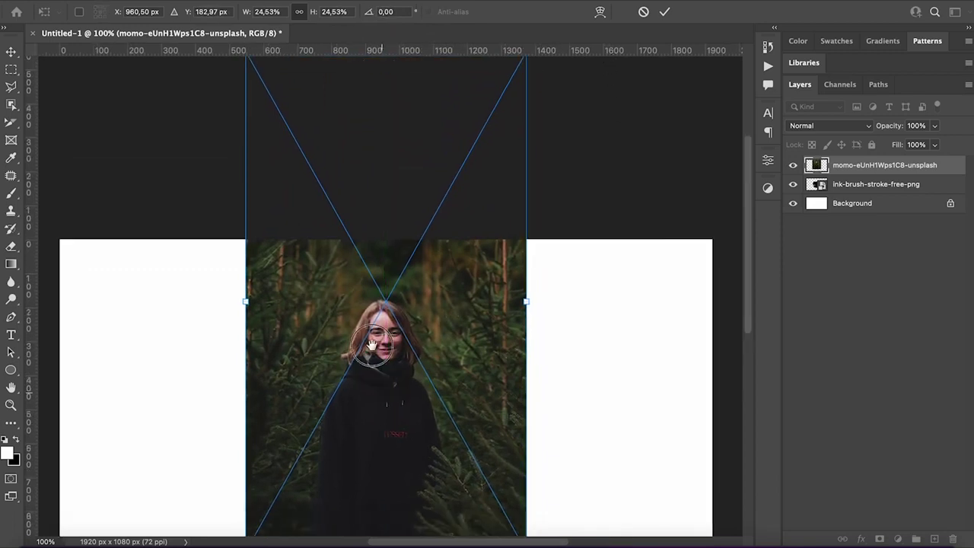
key("Return")
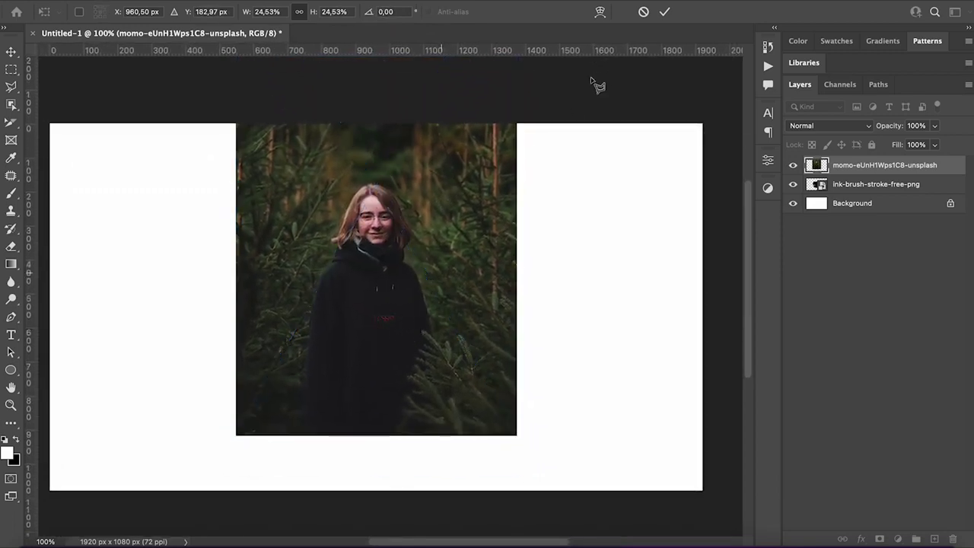
Select the woman in the momo layer with Object Selection and copy her to Layer 1.
left_click(829, 206)
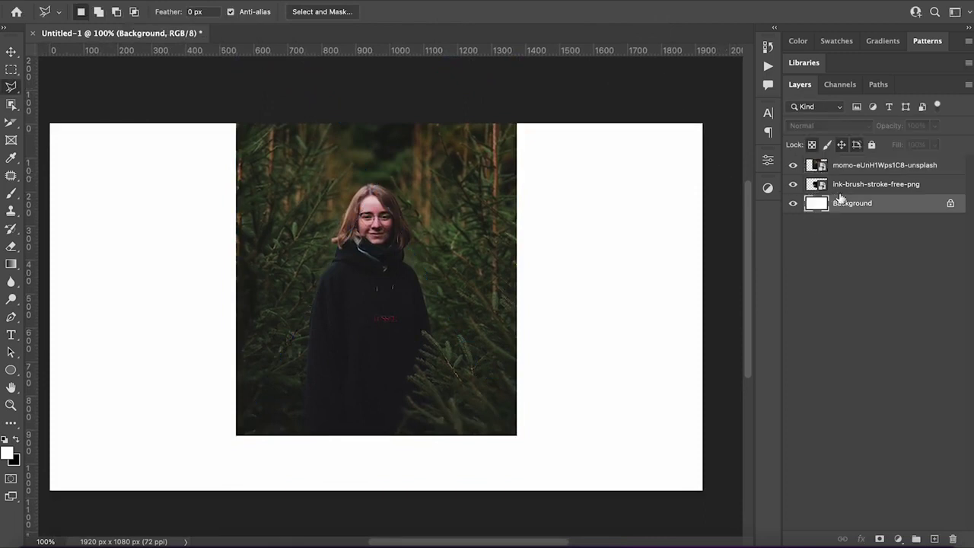
left_click(839, 165)
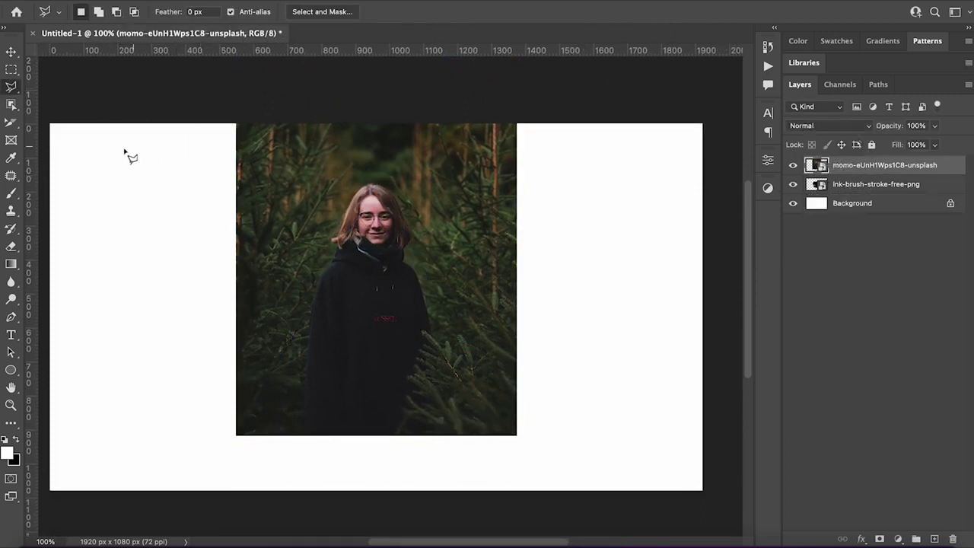
left_click(11, 104)
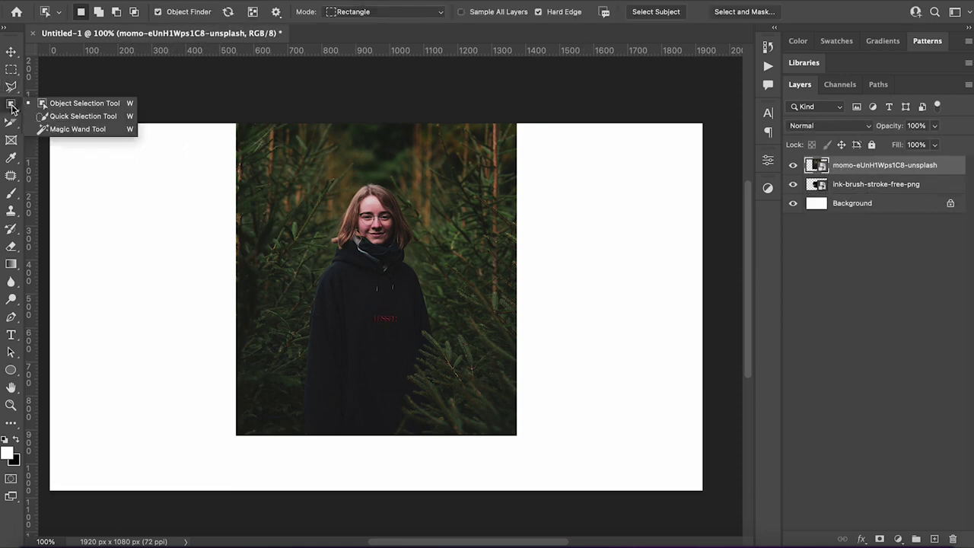
left_click(93, 105)
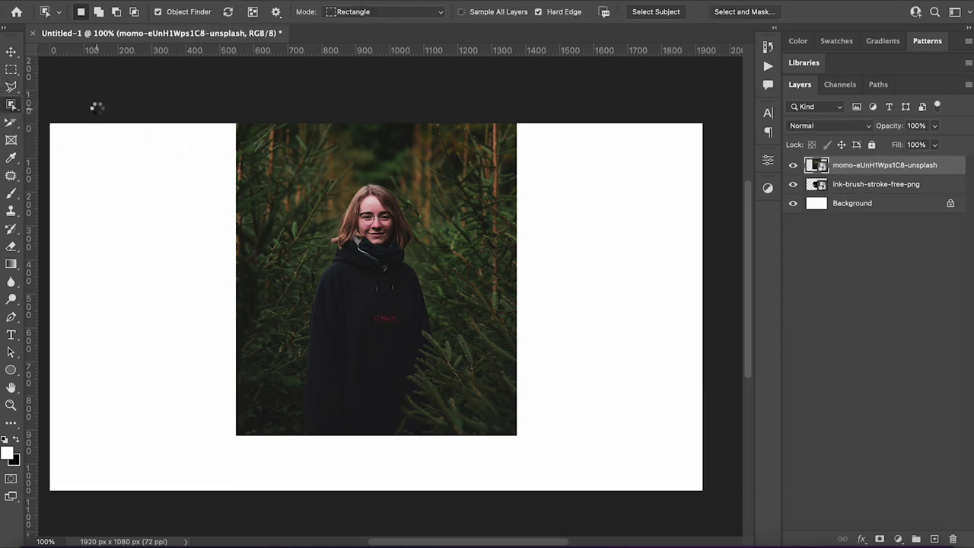
left_click_drag(299, 164, 457, 434)
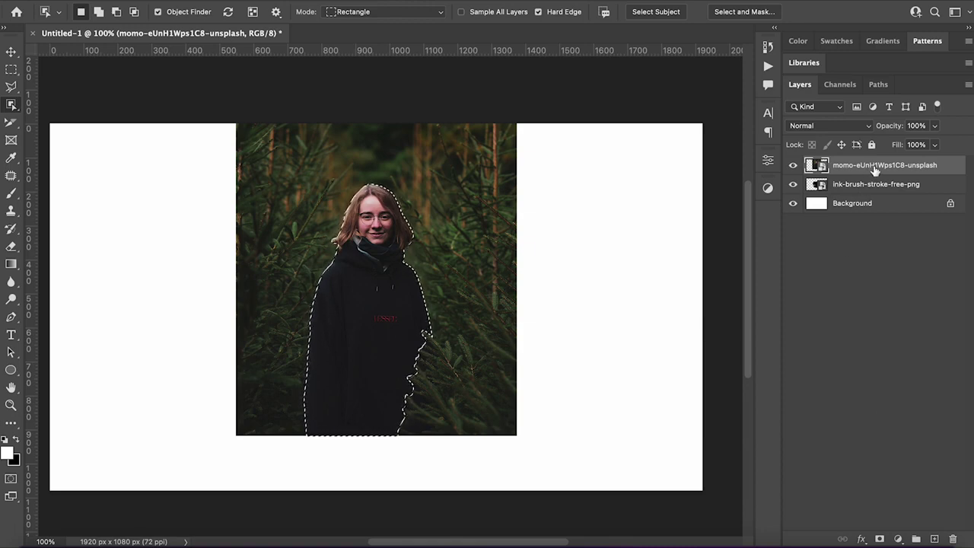
mouse_move(877, 167)
left_mouse_down()
mouse_move(877, 188)
mouse_move(884, 174)
left_mouse_up()
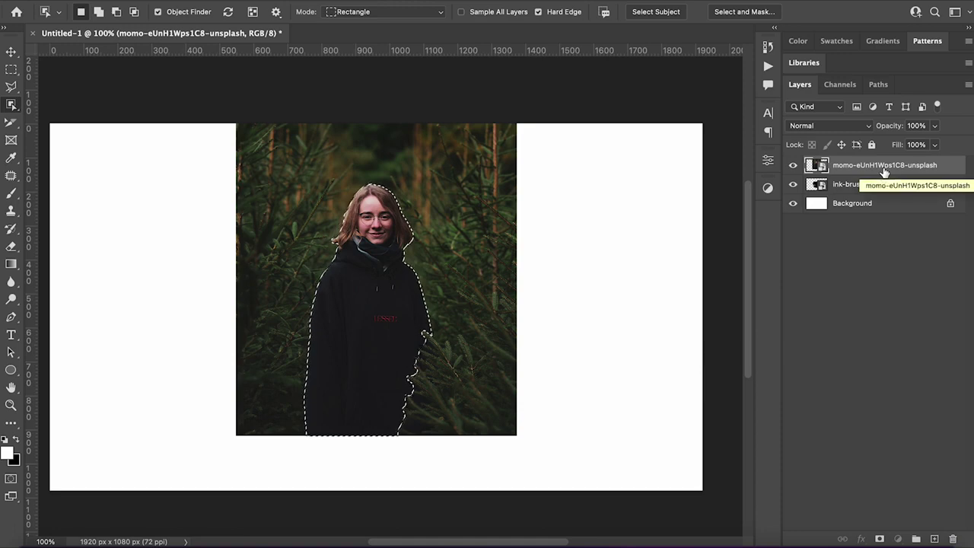
key("ctrl+j")
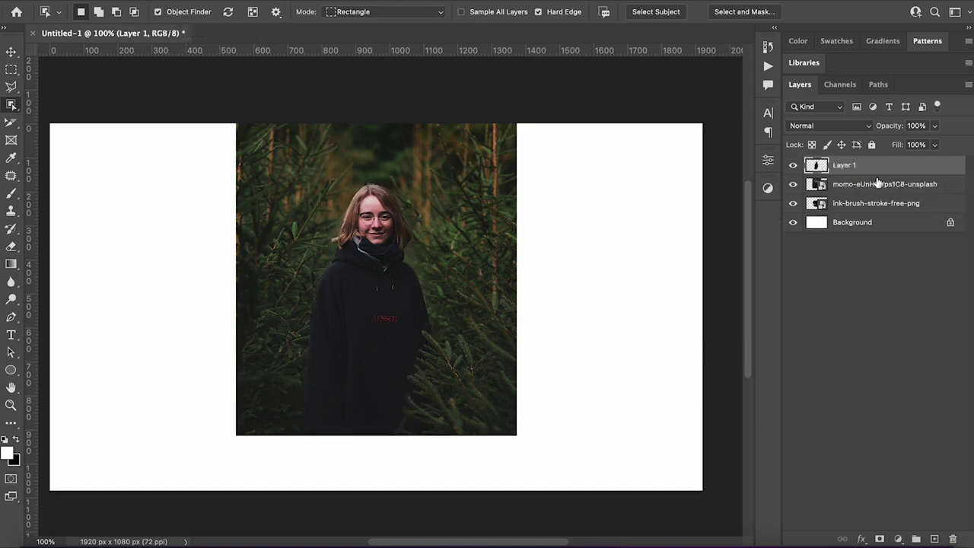
Toggle layer visibility to preview the cut-out, leaving Layer 1 hidden.
left_click(842, 186)
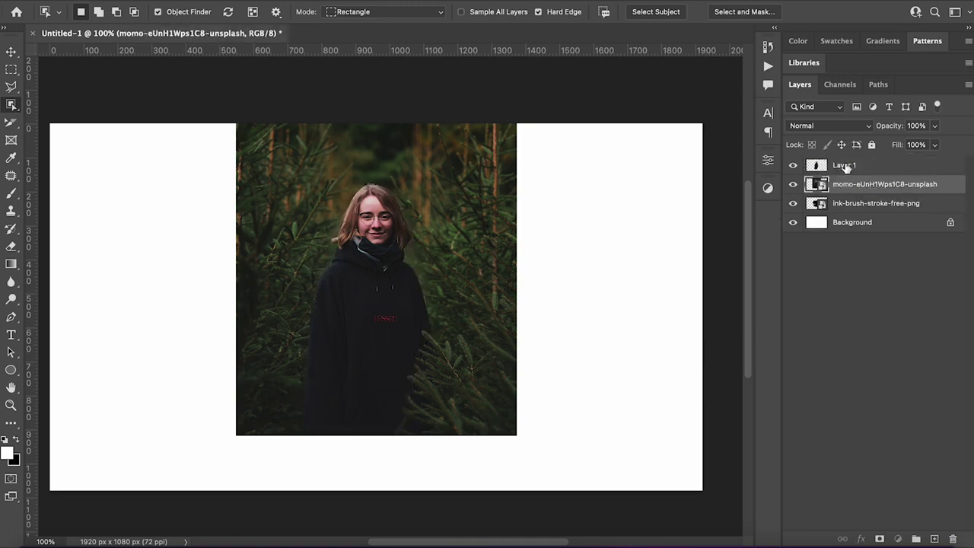
left_click(837, 167)
left_click(793, 185)
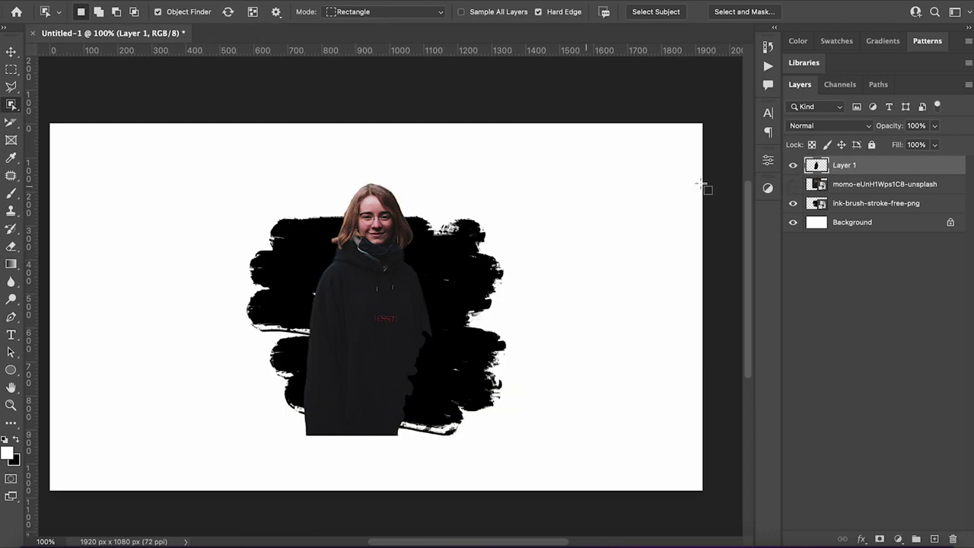
left_click(793, 184)
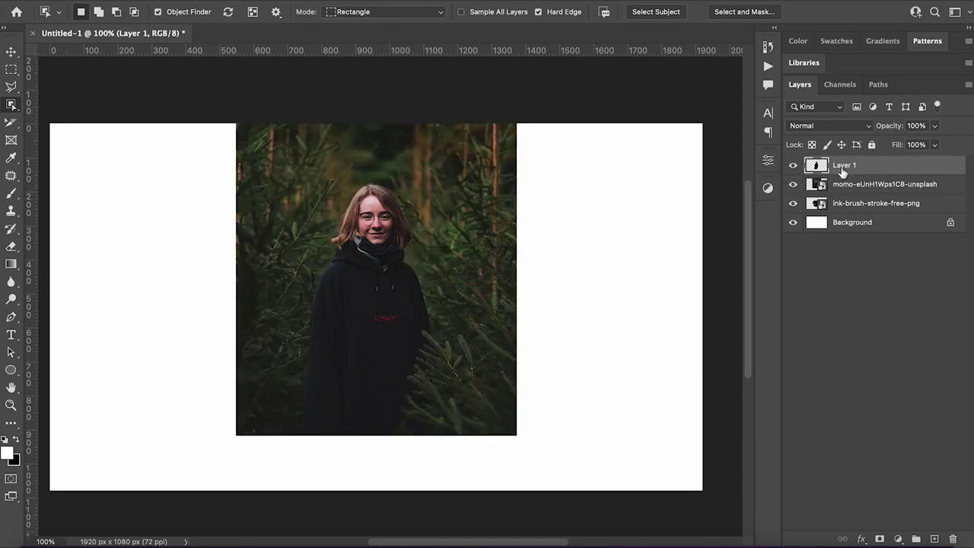
left_click(815, 187)
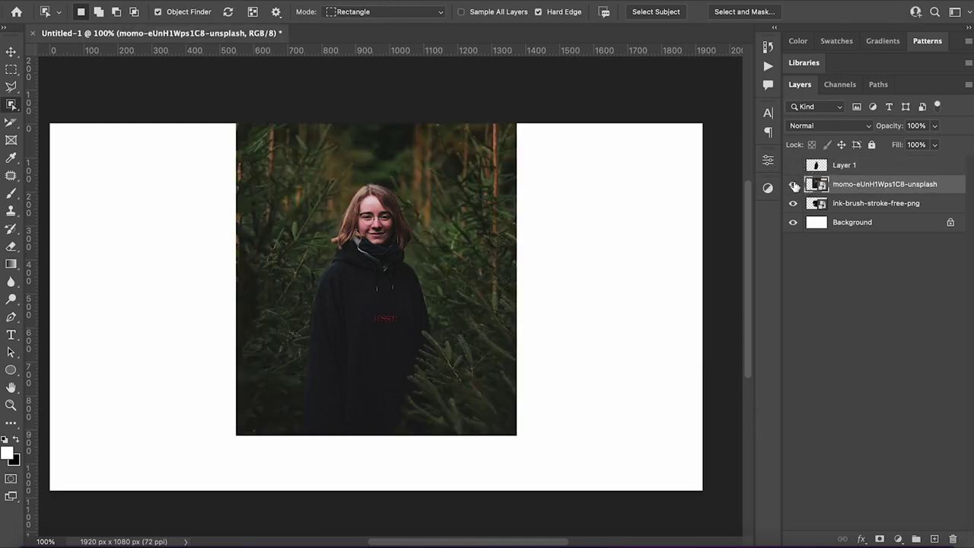
left_click(794, 167)
left_click(794, 185)
Clip the momo forest photo into the ink-brush stroke layer as a clipping mask.
left_click(819, 188, "alt")
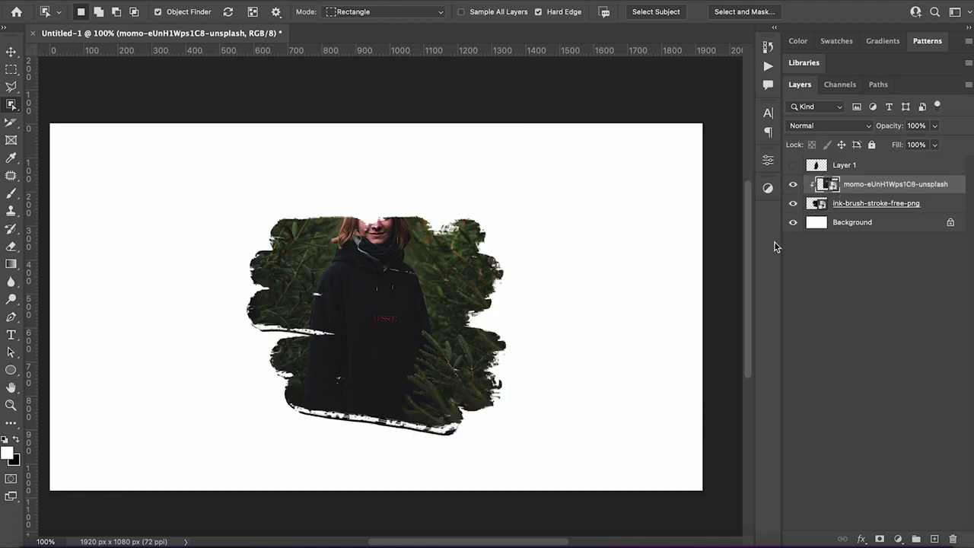
left_click(823, 189, "alt")
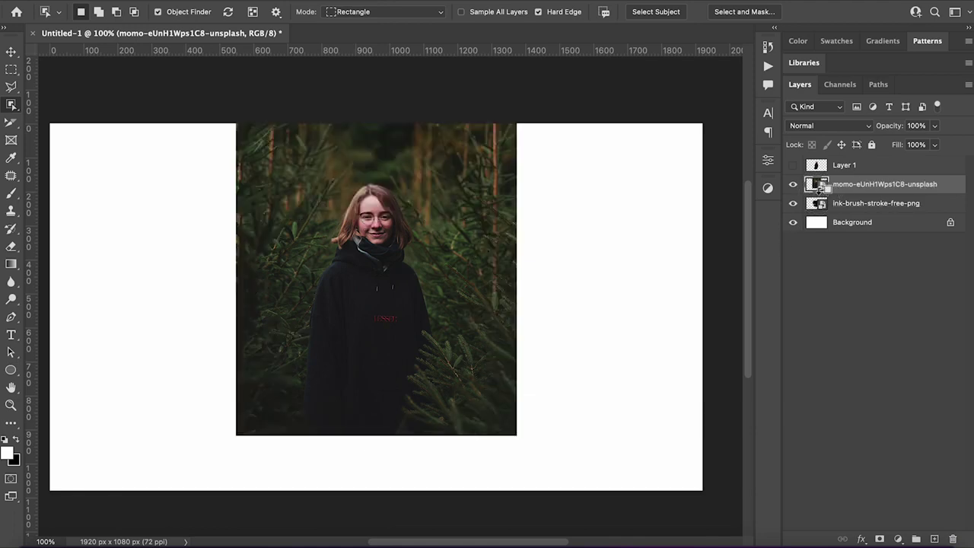
left_click(820, 194, "alt")
left_click(832, 206)
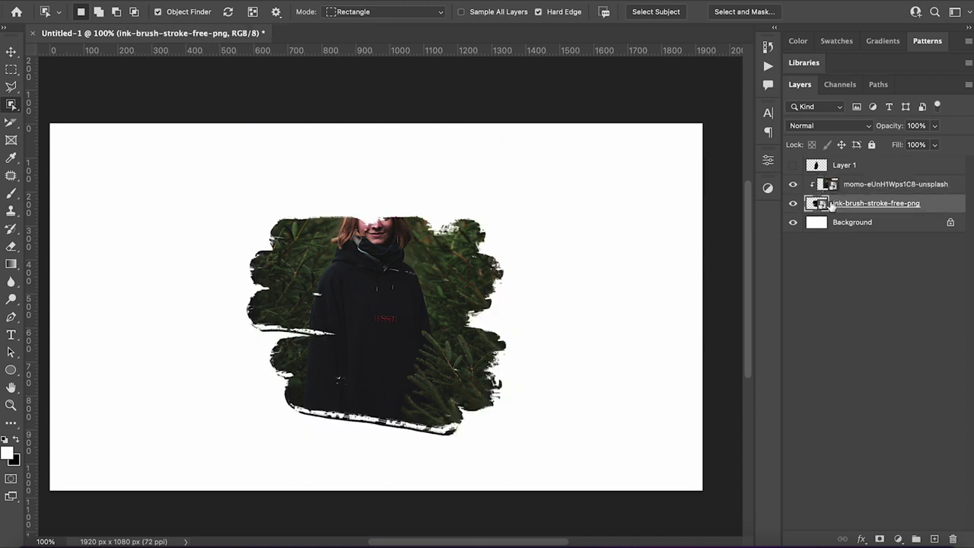
left_click(847, 189)
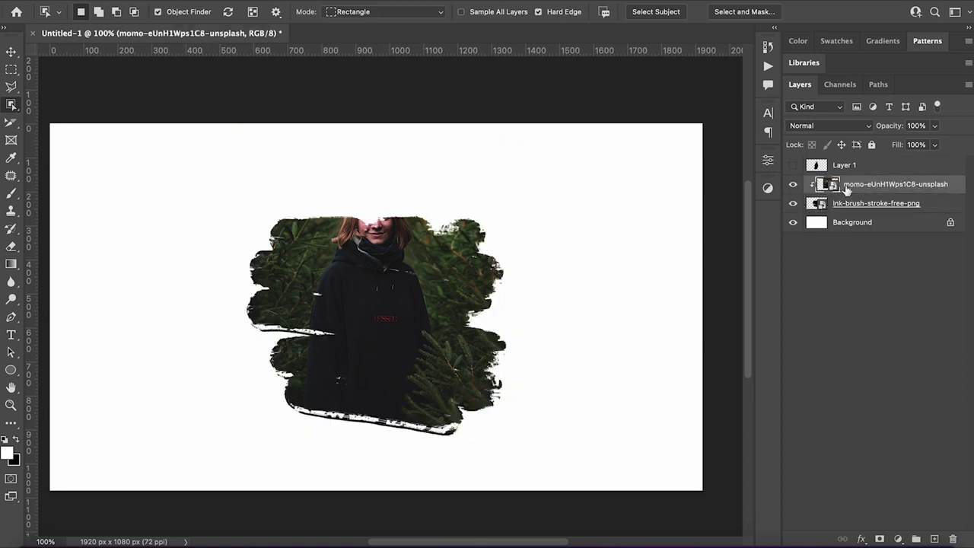
Make Layer 1 visible again above the clipped photo and give it a blank layer mask.
left_click(795, 169)
left_click(795, 169)
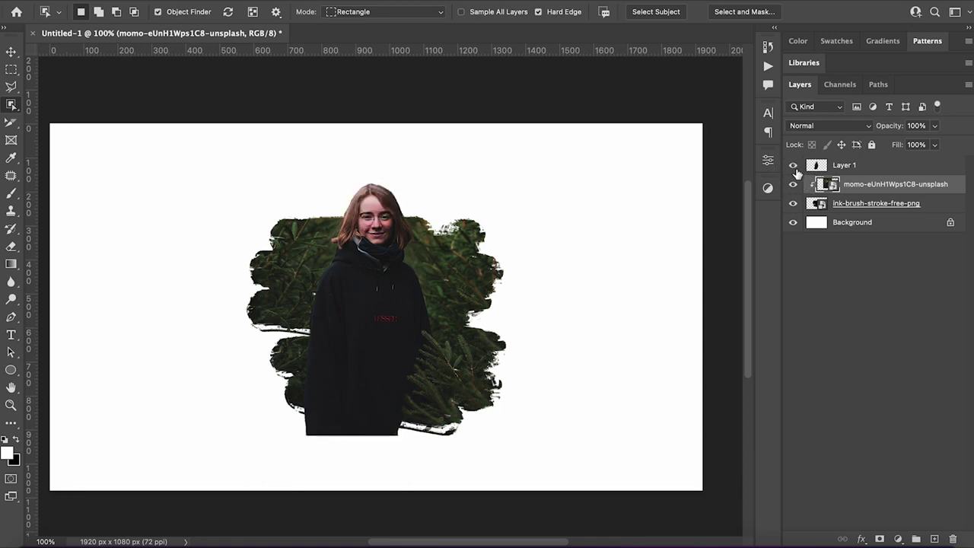
left_click(794, 168)
left_click(793, 167)
left_click(10, 51)
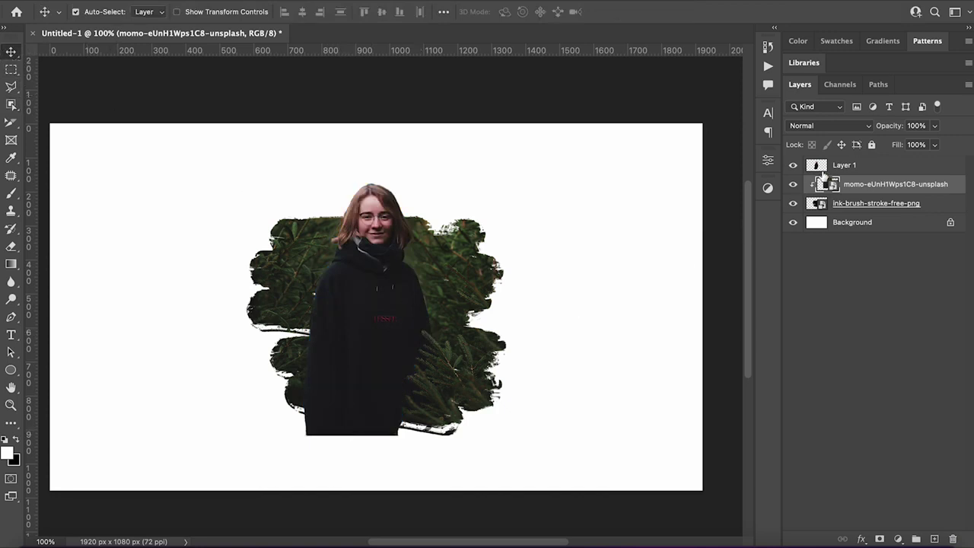
left_click(845, 169)
left_click(793, 166)
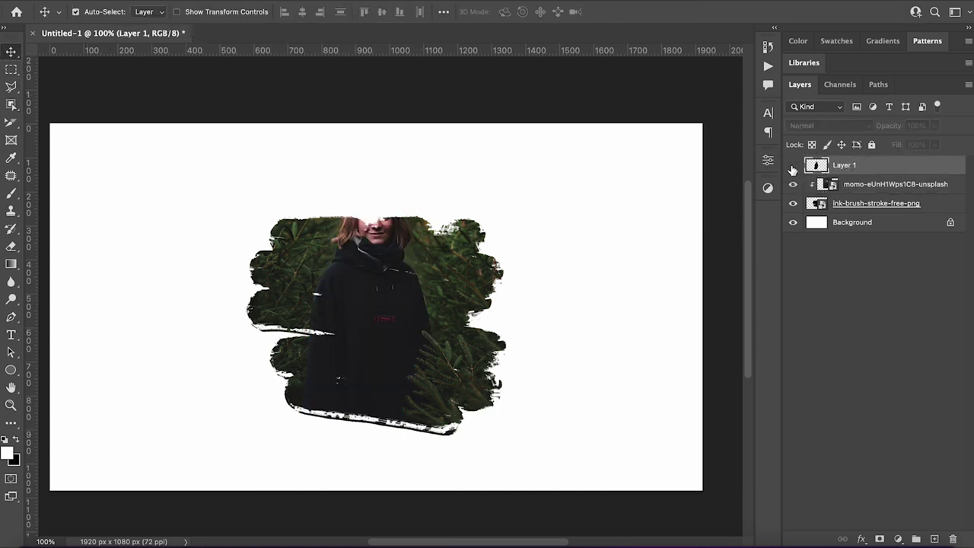
left_click(792, 166)
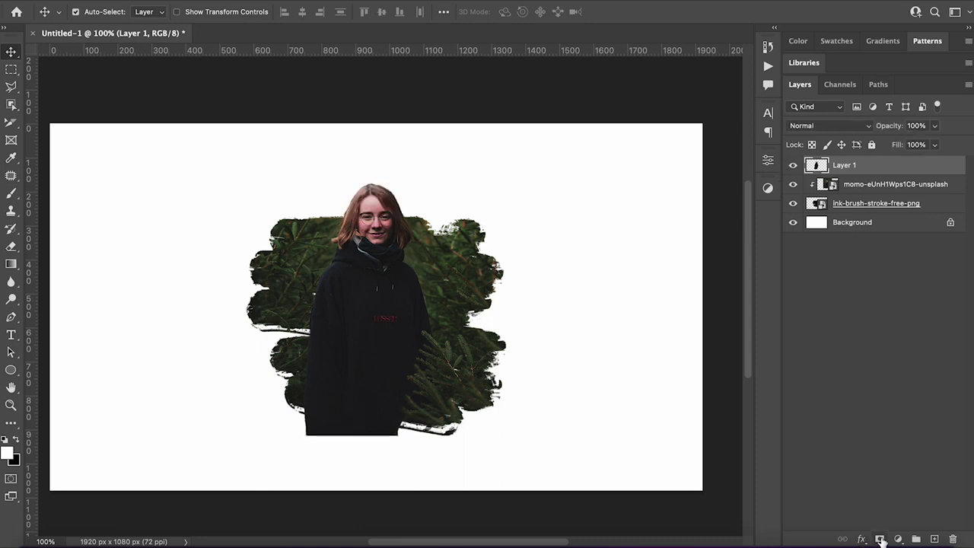
left_click(881, 540)
Paint black on Layer 1's mask along the stroke's bottom edge to hide the woman's lower body.
left_click(10, 193)
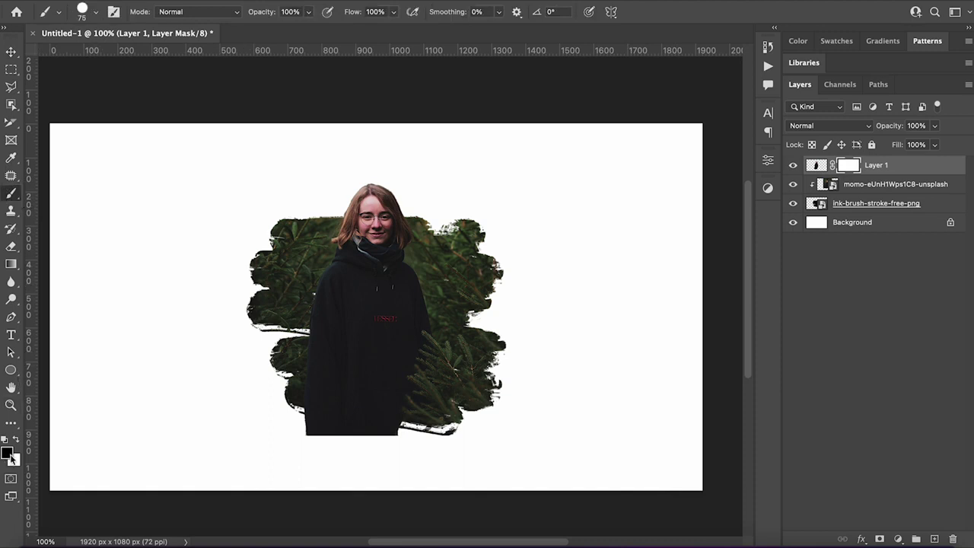
mouse_move(310, 400)
left_mouse_down()
mouse_move(381, 414)
mouse_move(310, 394)
mouse_move(466, 448)
mouse_move(294, 435)
mouse_move(427, 435)
mouse_move(290, 419)
mouse_move(304, 421)
left_mouse_up()
left_click(816, 164)
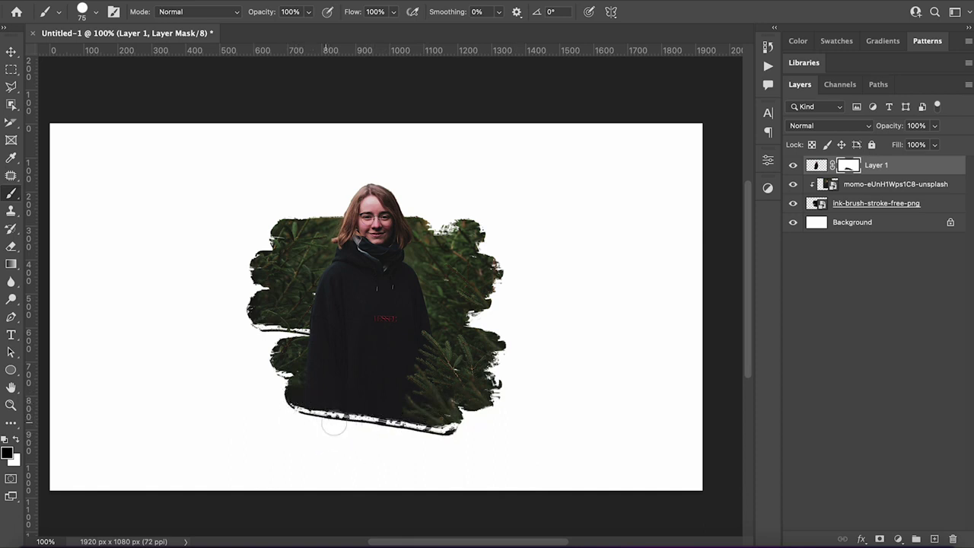
key("x")
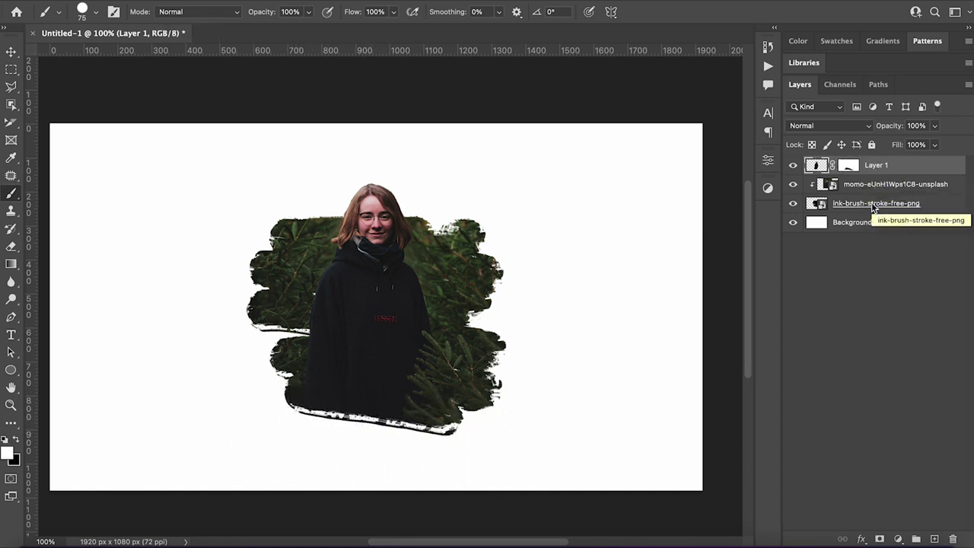
left_click(874, 206, "shift")
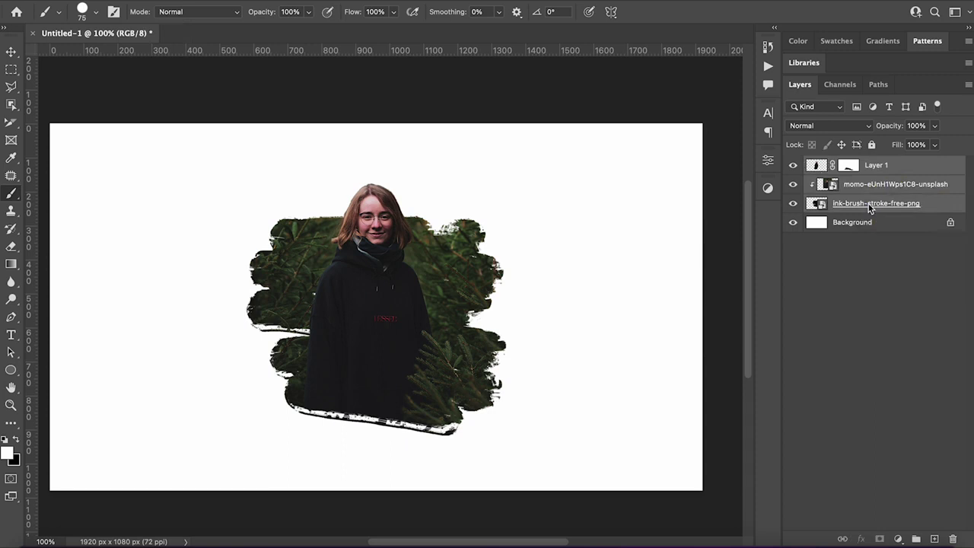
Group the woman, photo and stroke layers and name the group '1'.
key("ctrl+g")
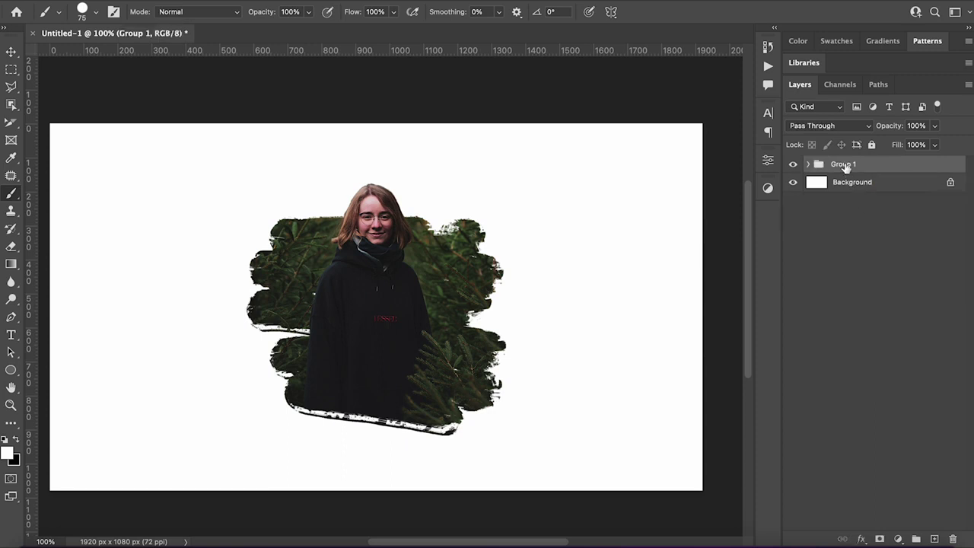
double_click(847, 168)
type("1")
key("Return")
Scale group 1 to 80.58%, move it left, and drag a duplicate right to X 1528 px.
key("ctrl+t")
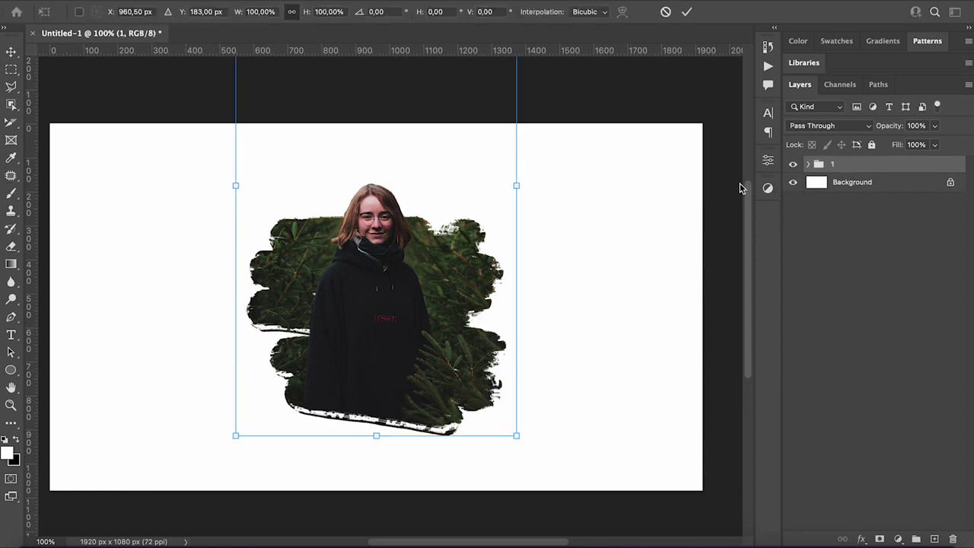
left_click_drag(396, 273, 430, 269)
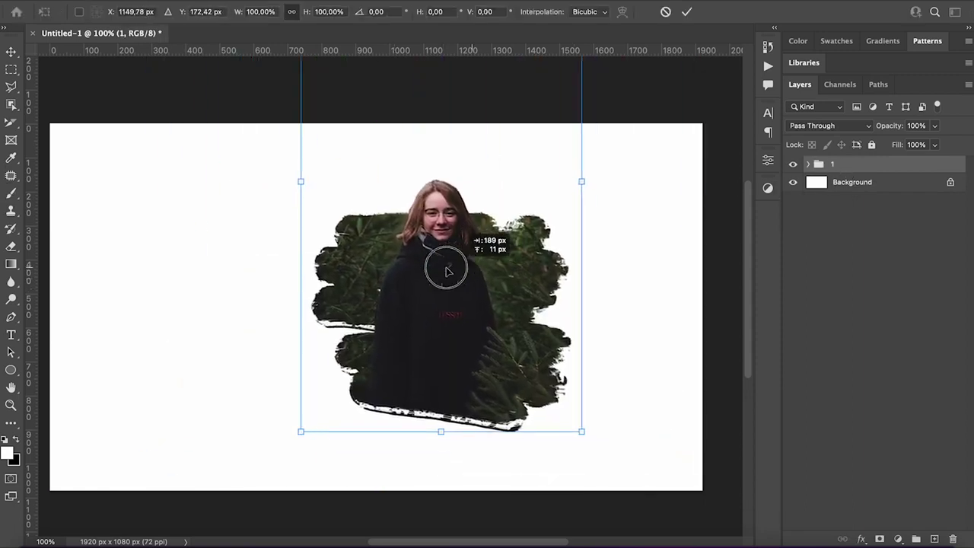
left_click_drag(546, 182, 491, 181)
left_click_drag(429, 238, 223, 247)
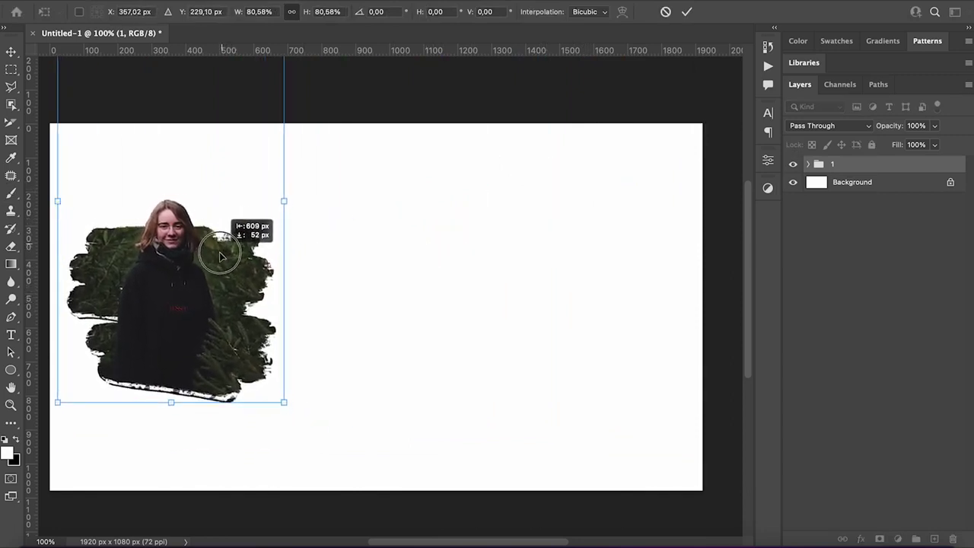
left_click(685, 13)
key("ctrl+alt+t")
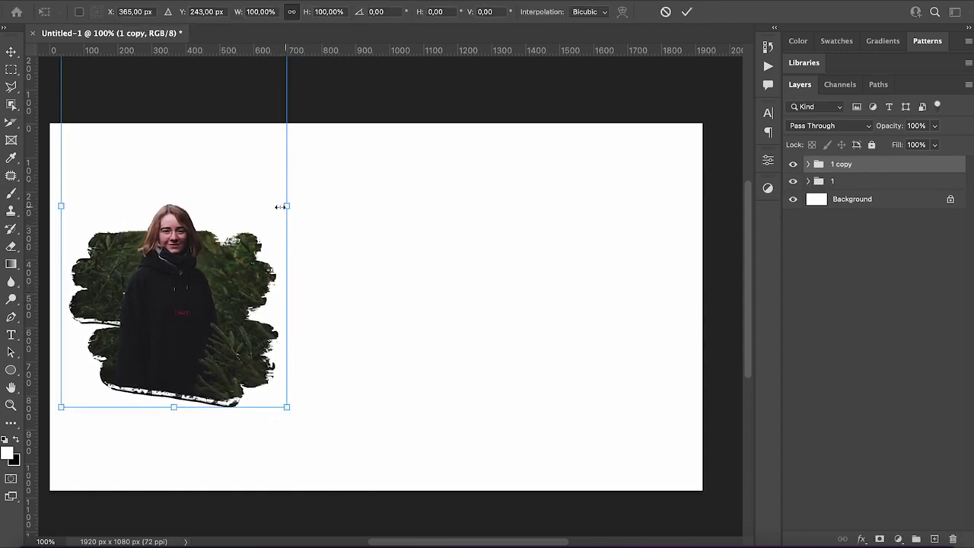
left_click_drag(223, 244, 613, 243)
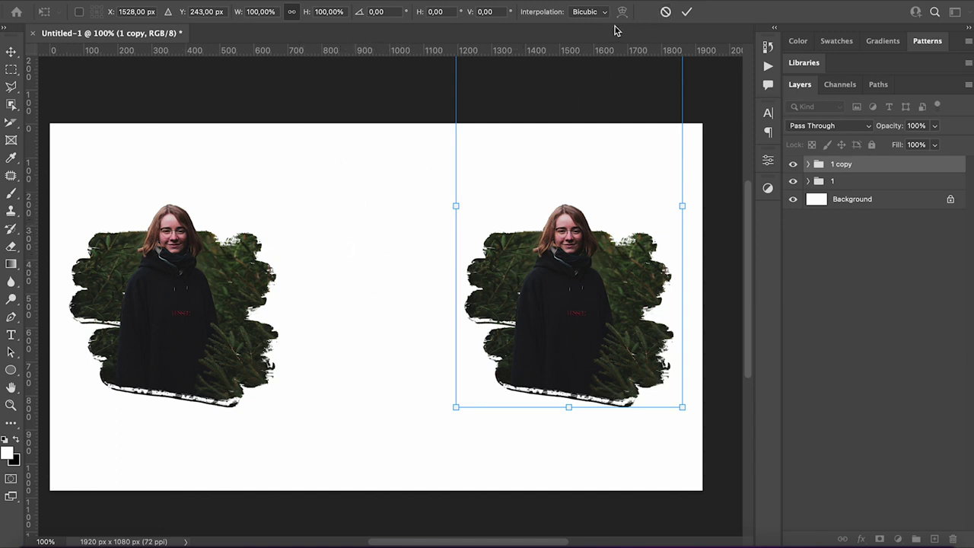
Cancel the duplicate's move and create a blank 1080 × 1080 px document, Untitled-2.
left_click(663, 13)
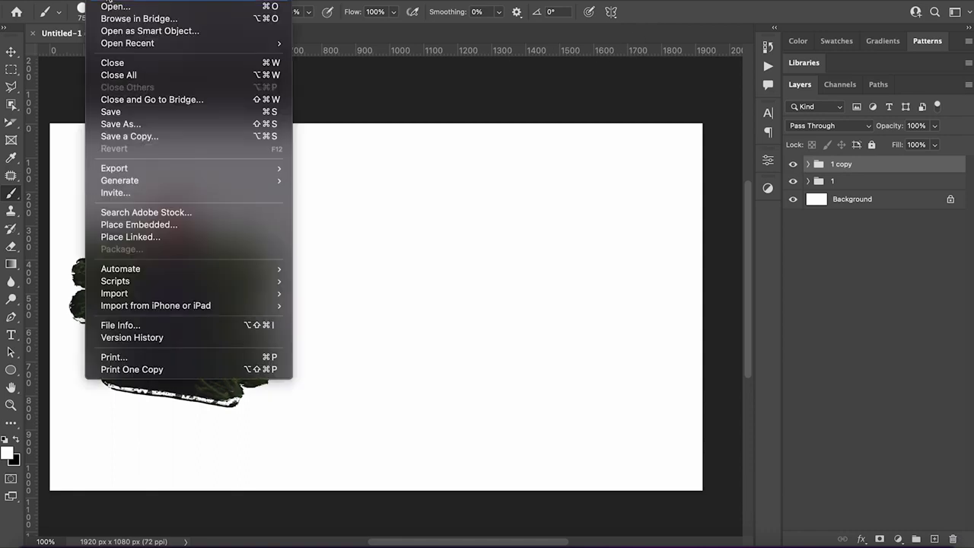
key("ctrl+n")
double_click(684, 143)
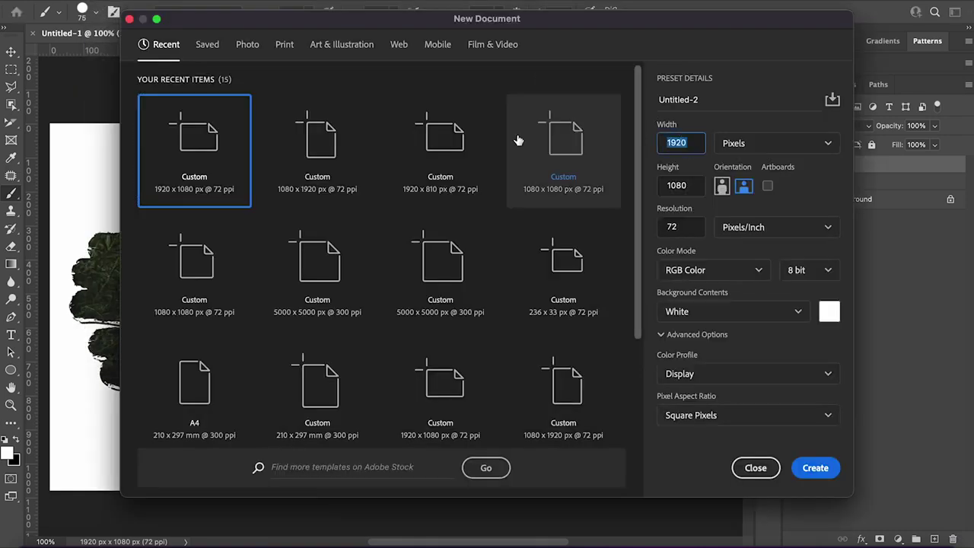
type("1")
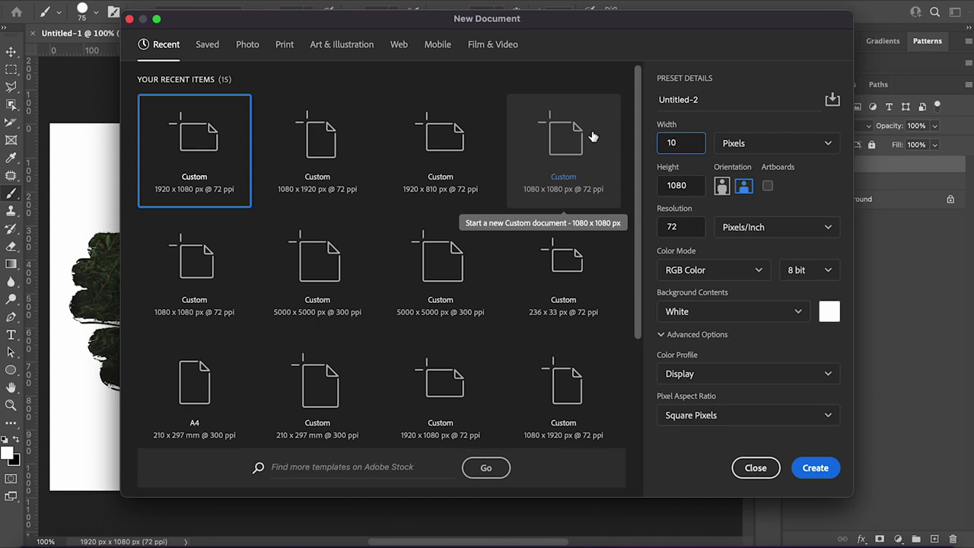
left_click(828, 476)
key("ctrl+Tab")
left_click(842, 183)
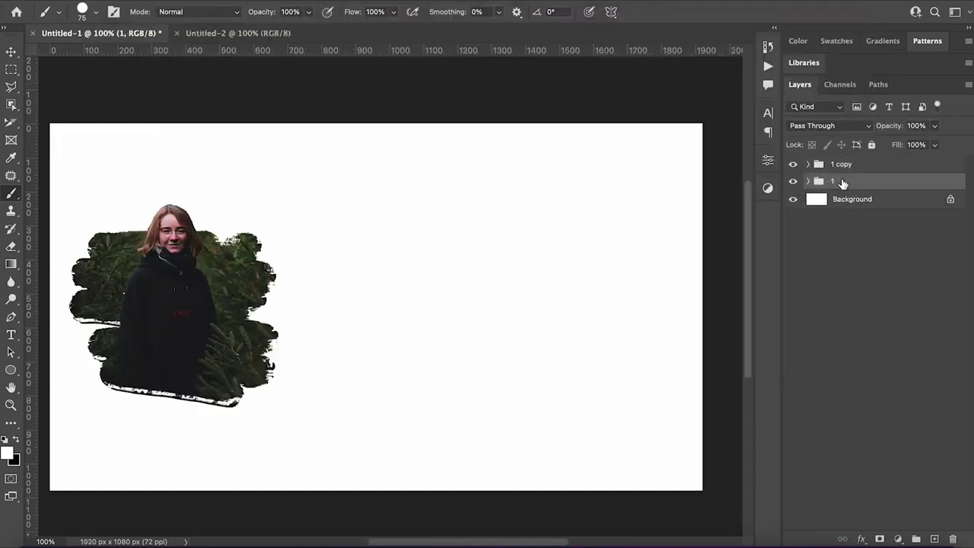
Copy group 1 into Untitled-2, scale it to 151% and raise it about 105 px.
left_click_drag(367, 107, 261, 83)
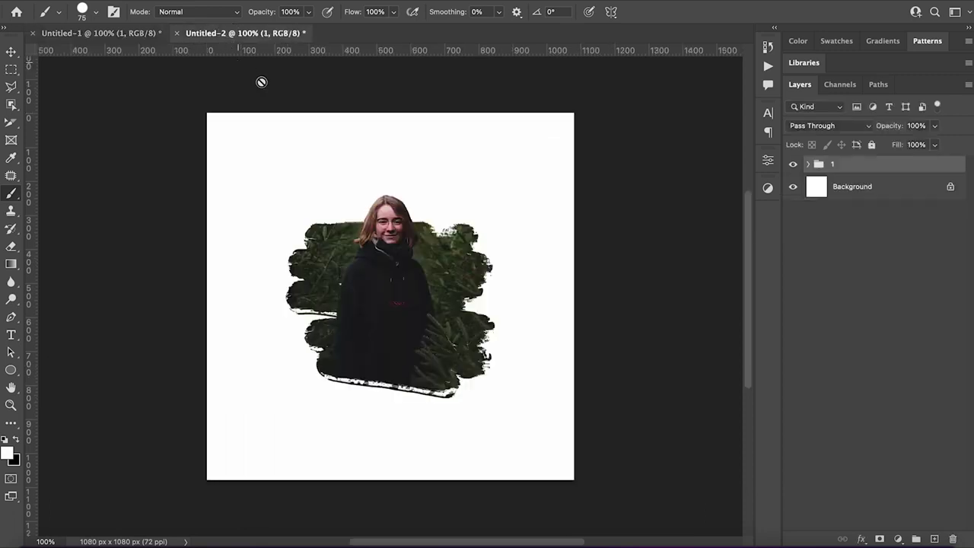
key("ctrl+t")
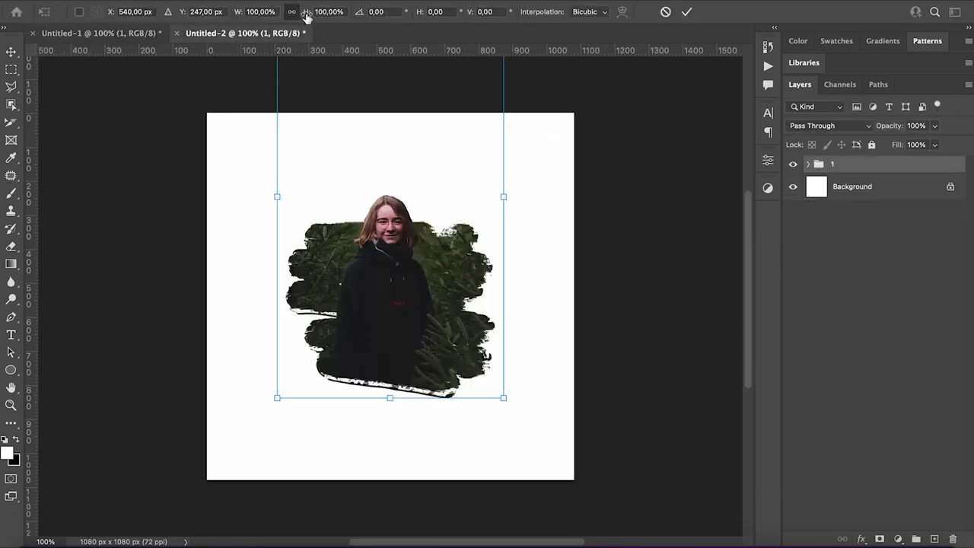
left_click_drag(307, 17, 335, 17)
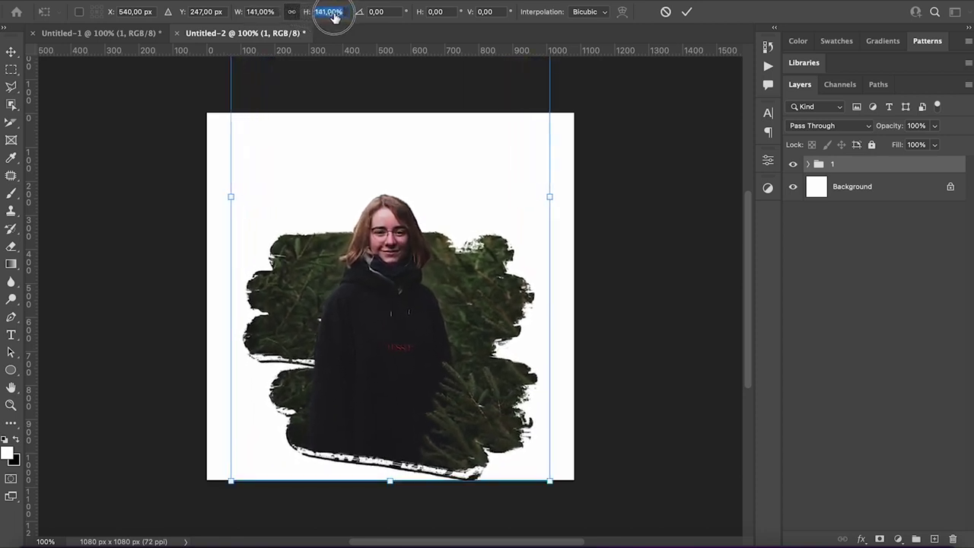
left_click_drag(335, 16, 335, 28)
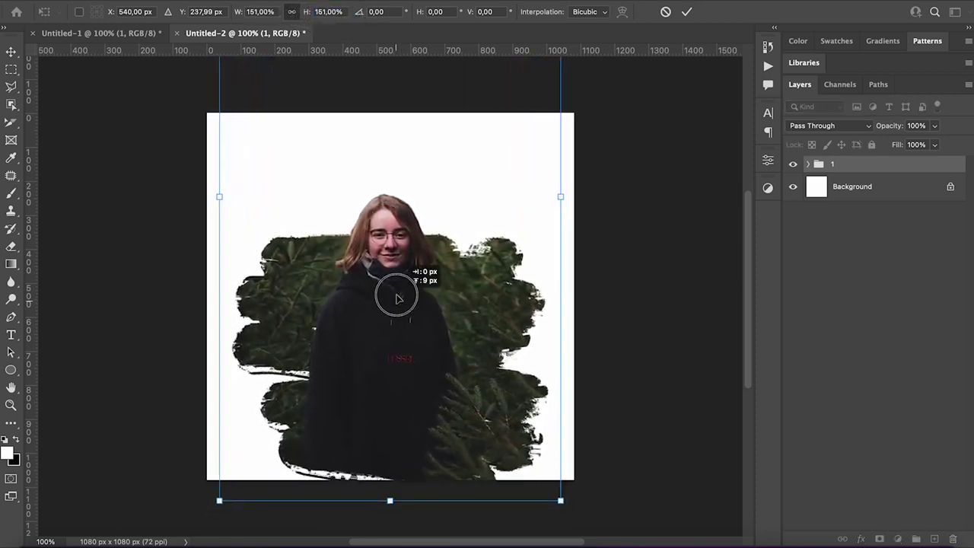
left_click_drag(396, 299, 396, 218)
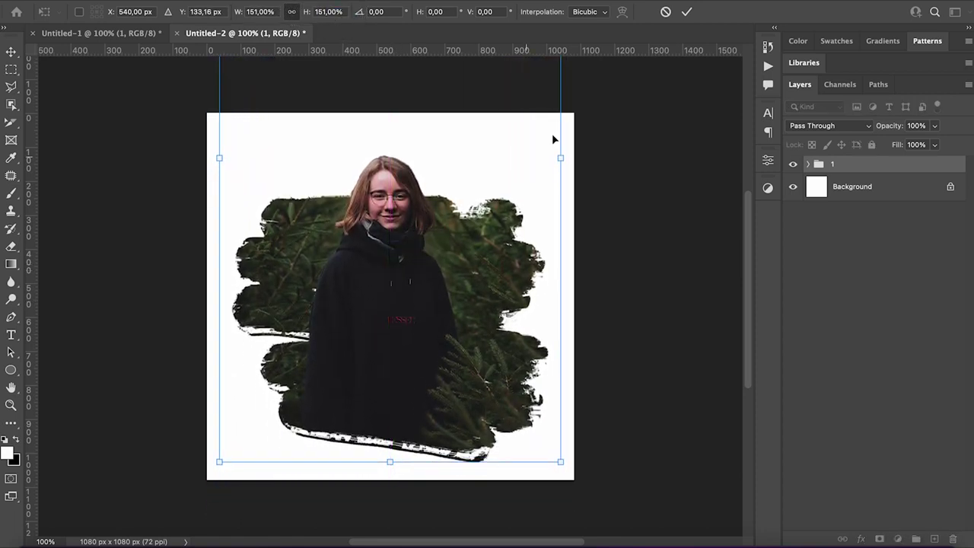
left_click(690, 14)
left_click(882, 190)
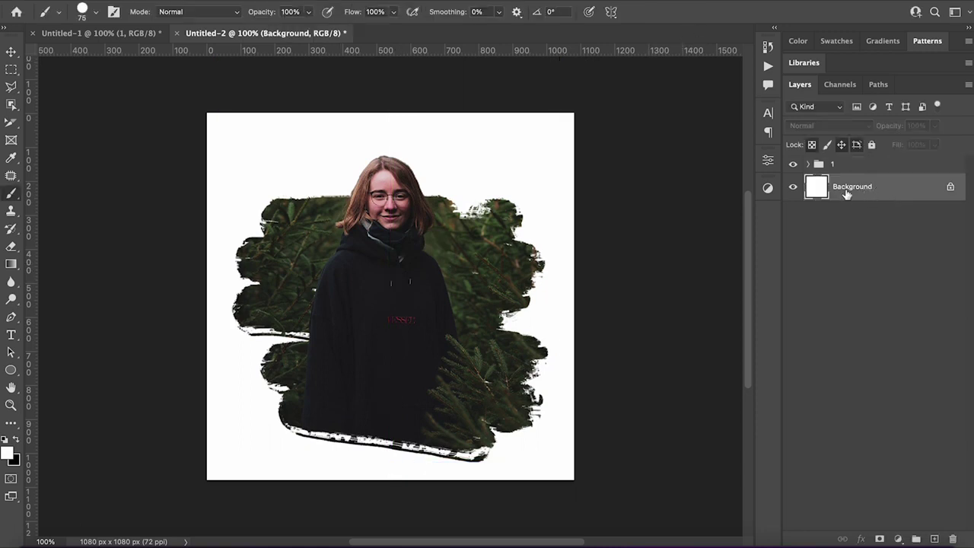
Add a Solid Color fill layer set to white (ffffff) above the Background.
left_click(897, 539)
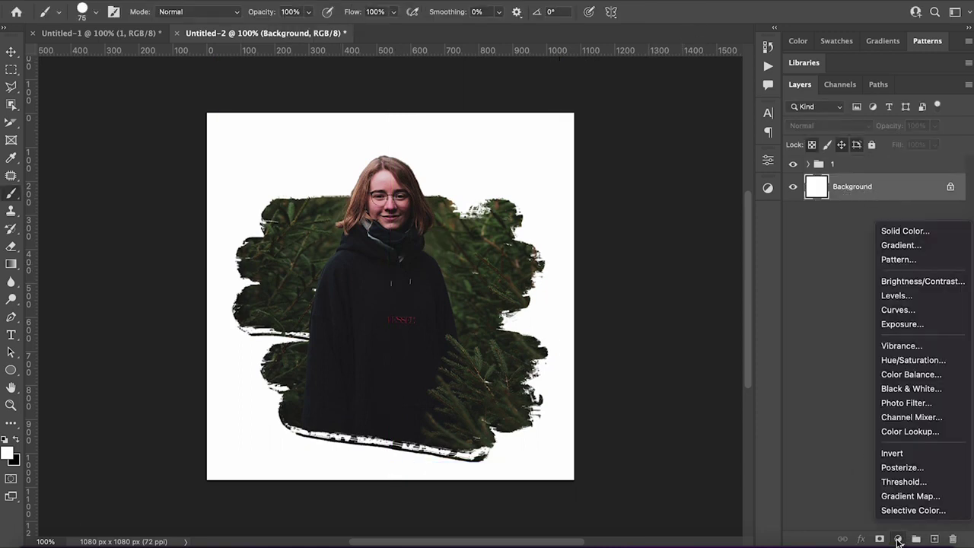
left_click(900, 231)
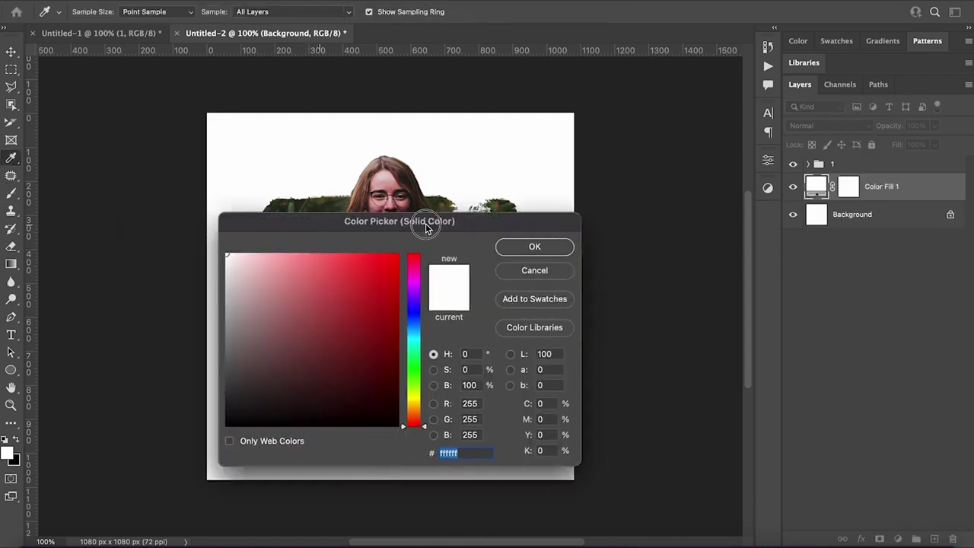
left_click_drag(424, 221, 812, 236)
left_click(657, 285)
mouse_move(657, 284)
left_mouse_down()
mouse_move(646, 374)
mouse_move(620, 214)
left_mouse_up()
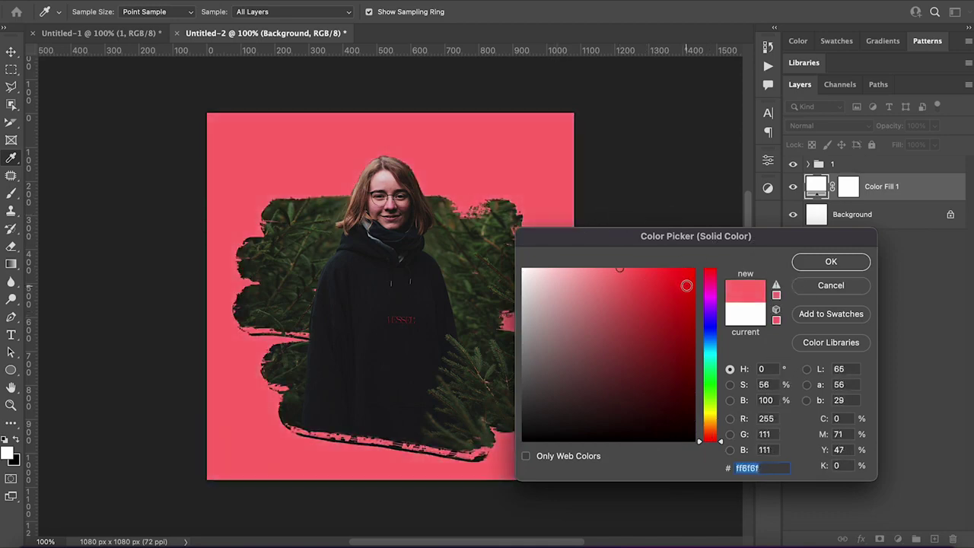
type("ffffff")
left_click(868, 263)
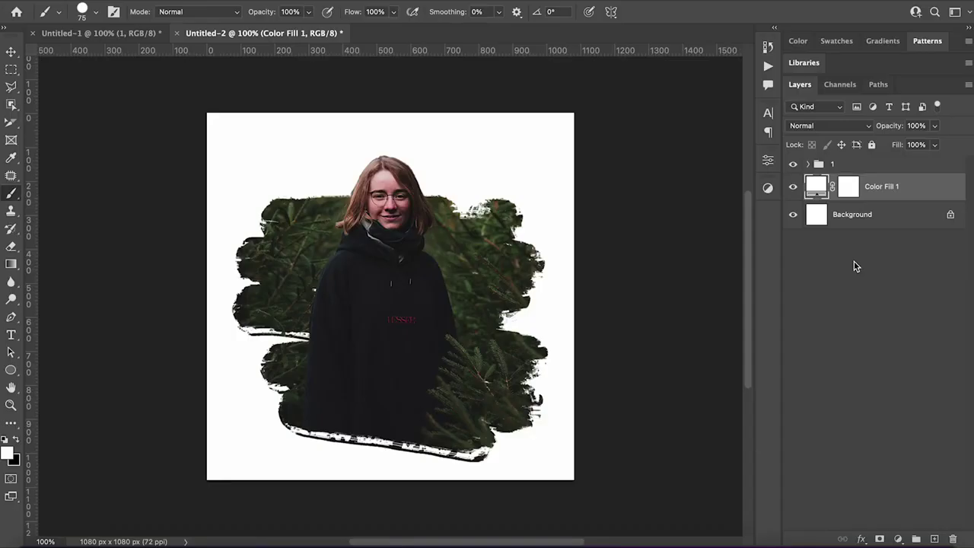
Start free-transforming portrait group 1 and move it upward on the canvas.
left_click(860, 165)
key("ctrl+t")
mouse_move(392, 446)
left_mouse_down()
mouse_move(402, 340)
mouse_move(404, 358)
left_mouse_up()
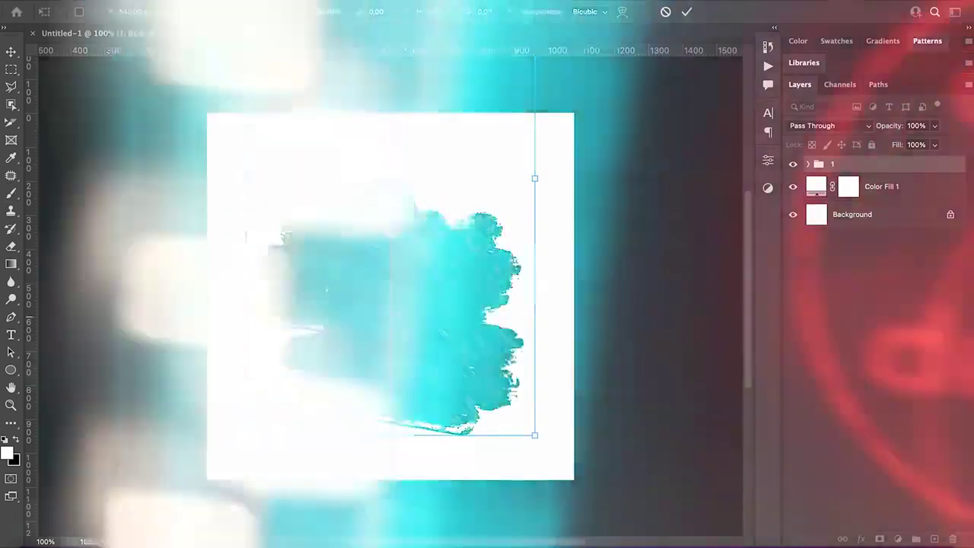